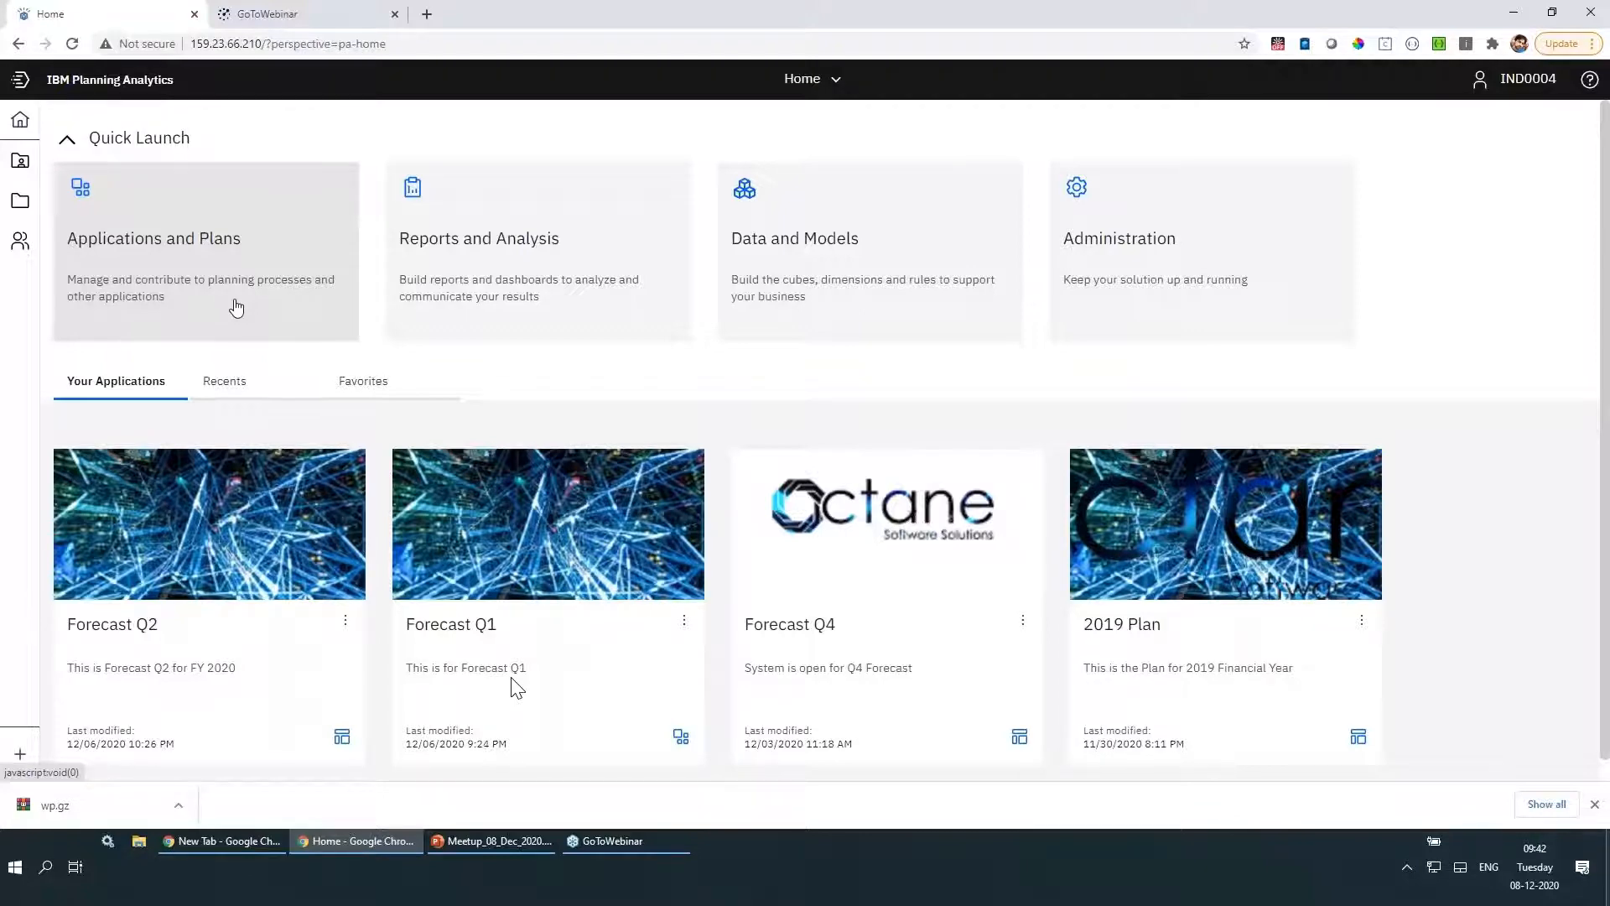
- Open Reports and Analysis and look at the search and item type filter options for shared content
click(545, 334)
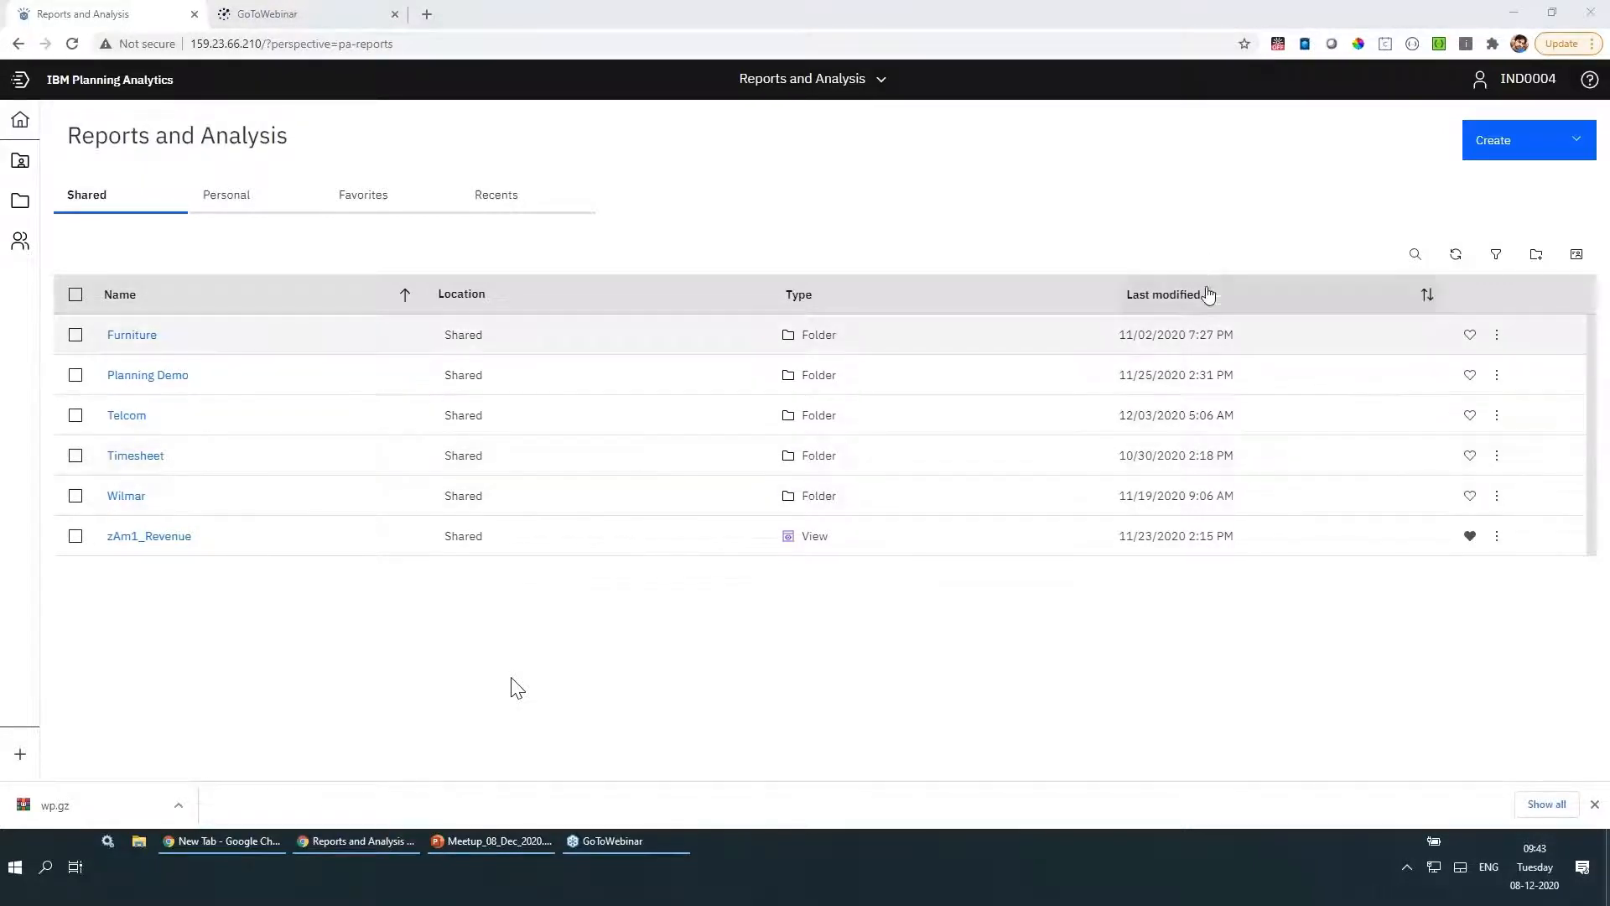
click(1416, 255)
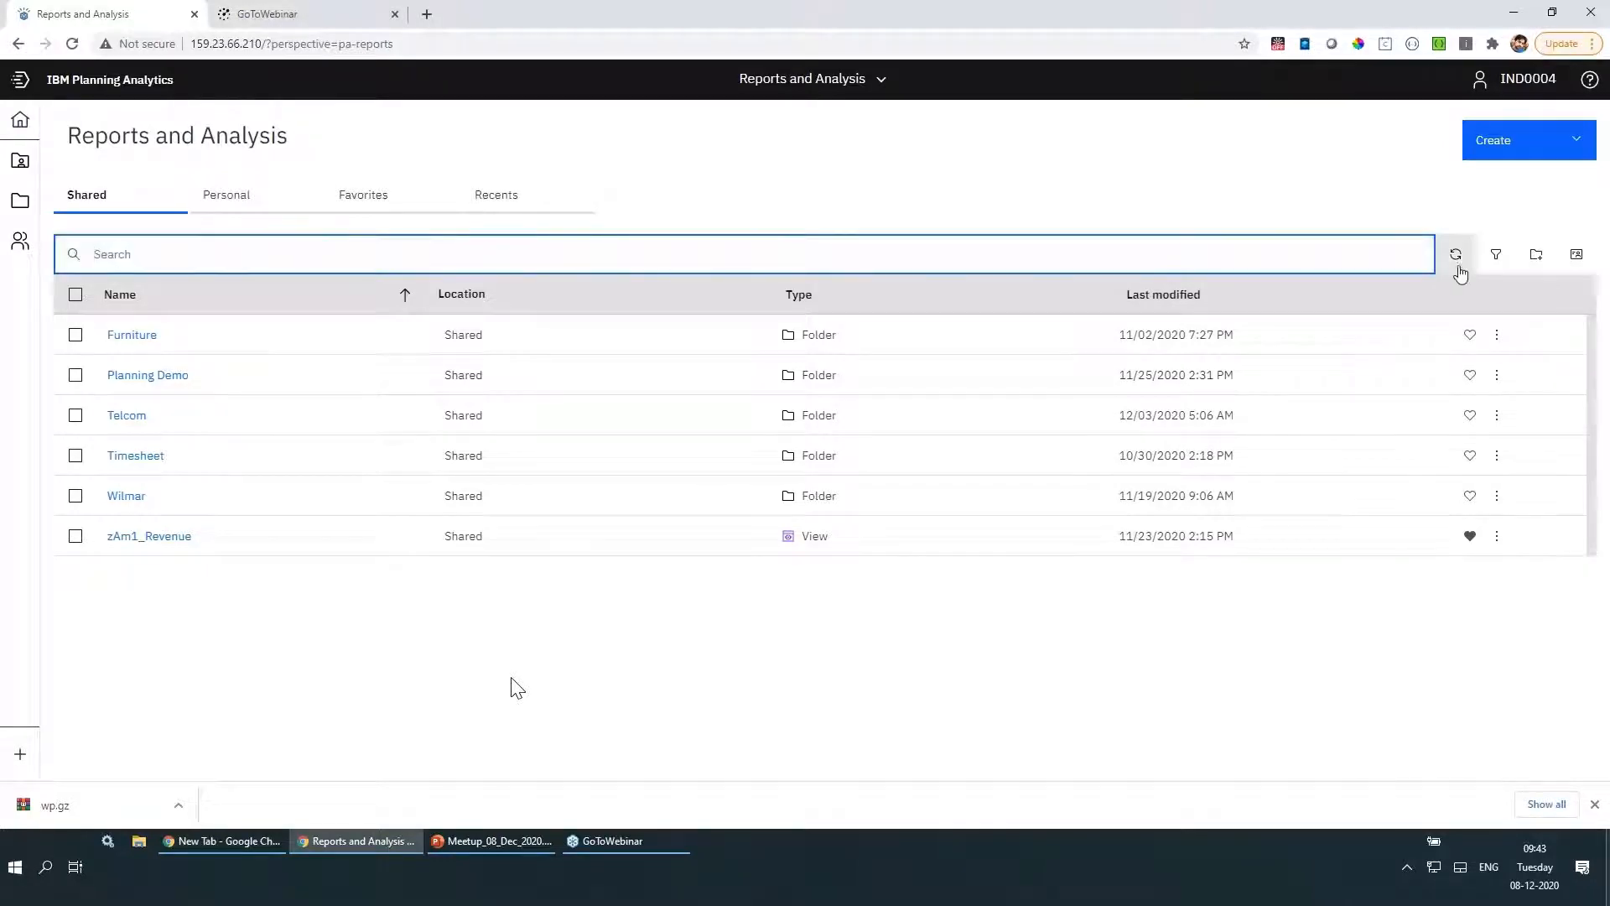
click(1505, 265)
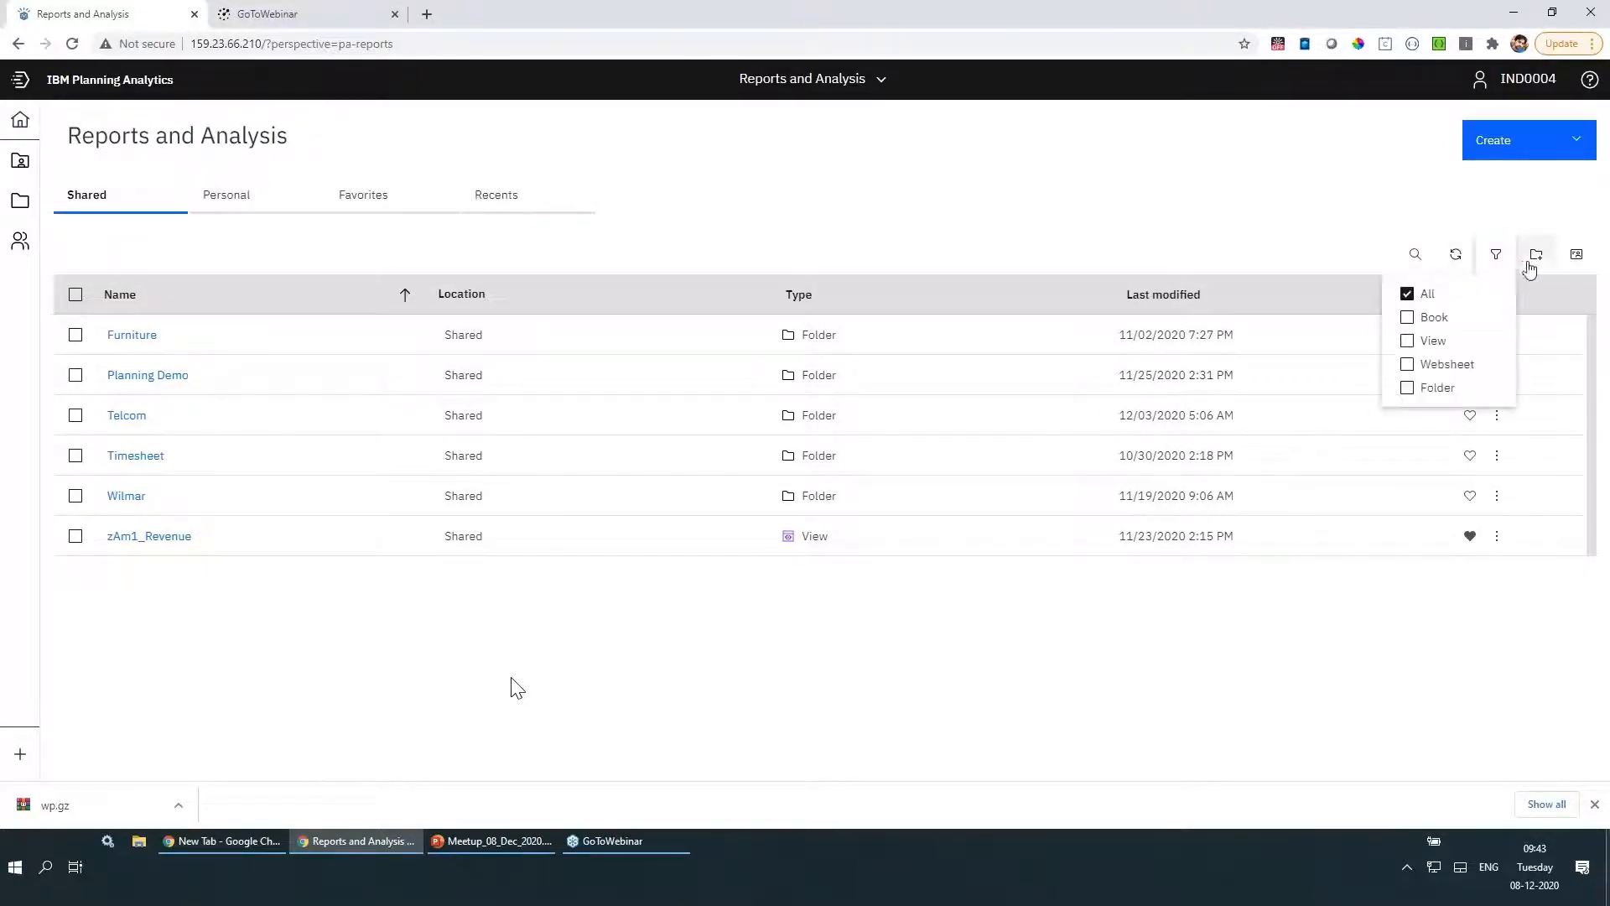
click(1194, 716)
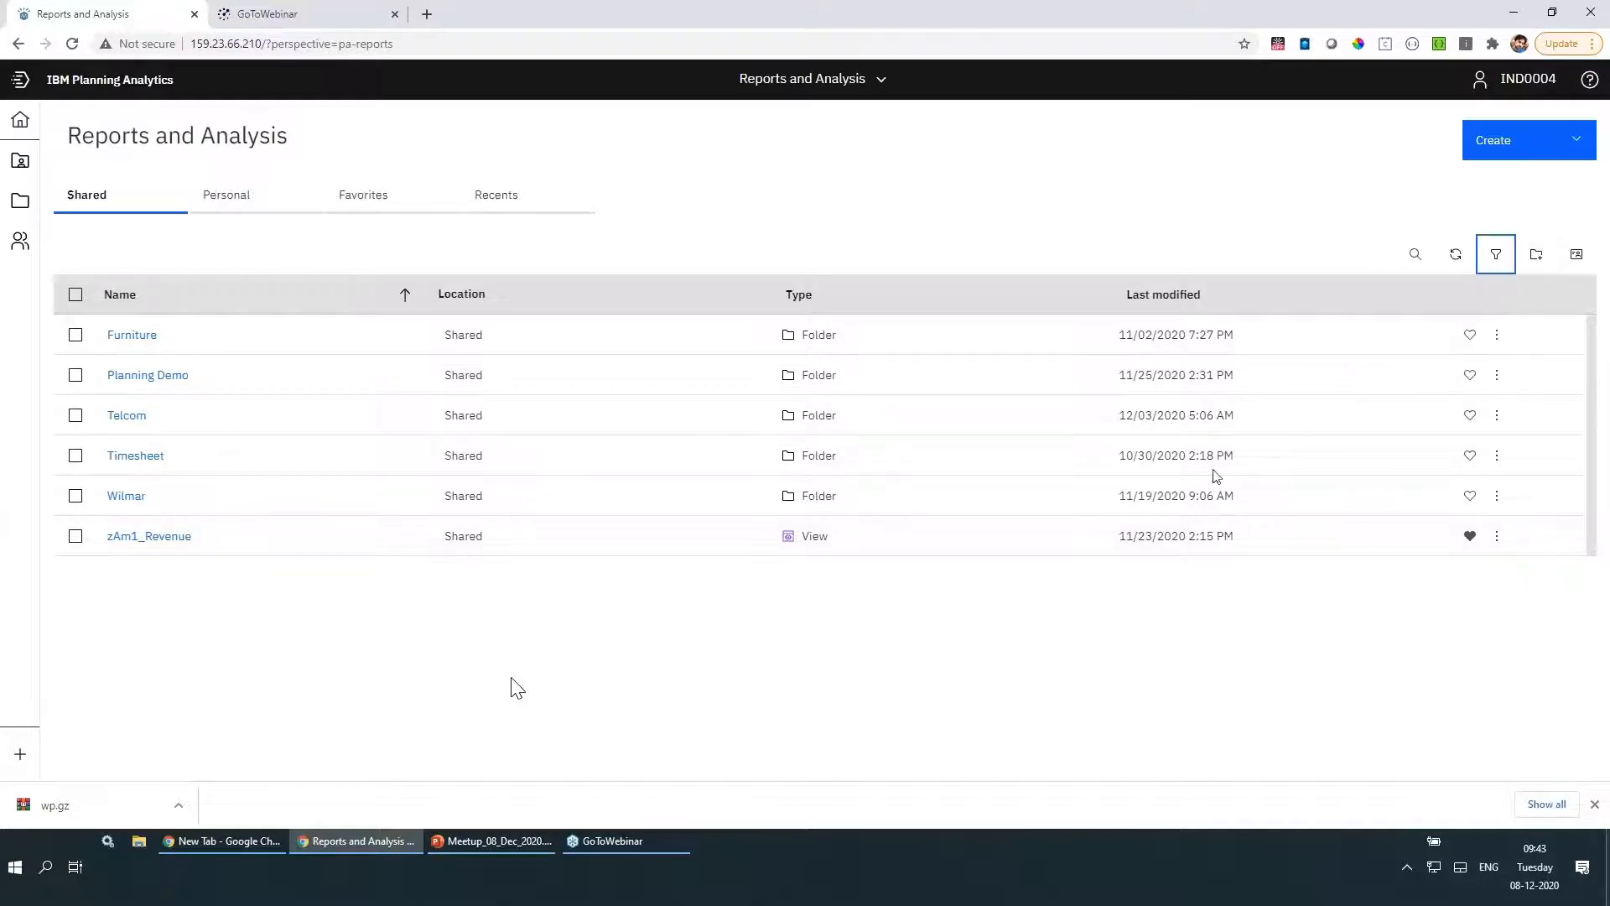
- Open the Applications and Plans area
click(182, 312)
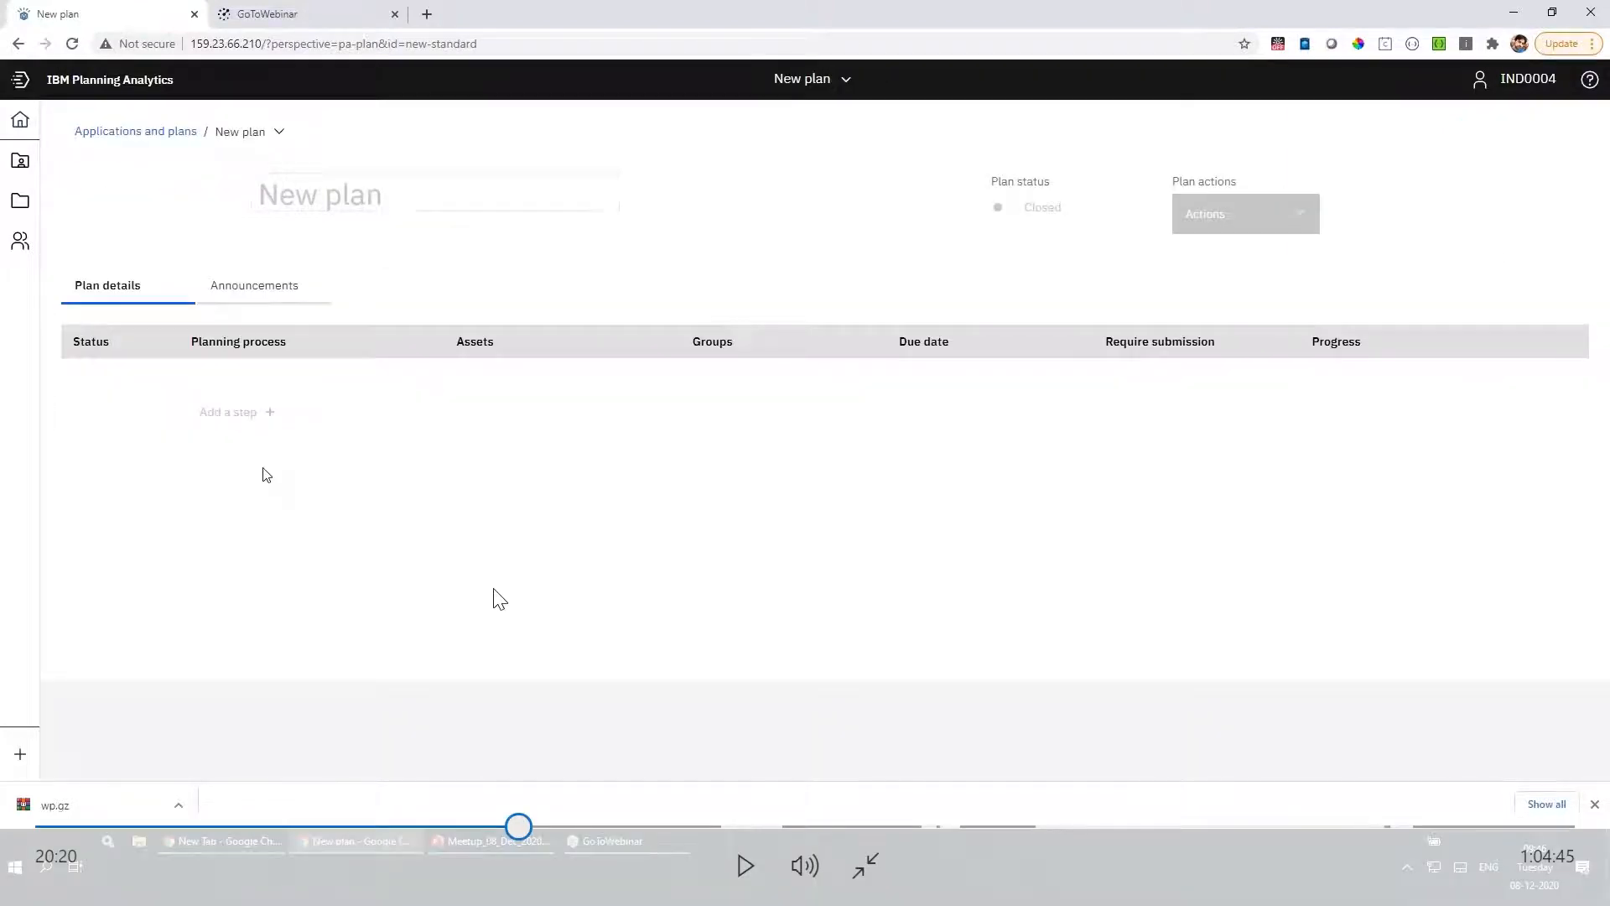
key(space)
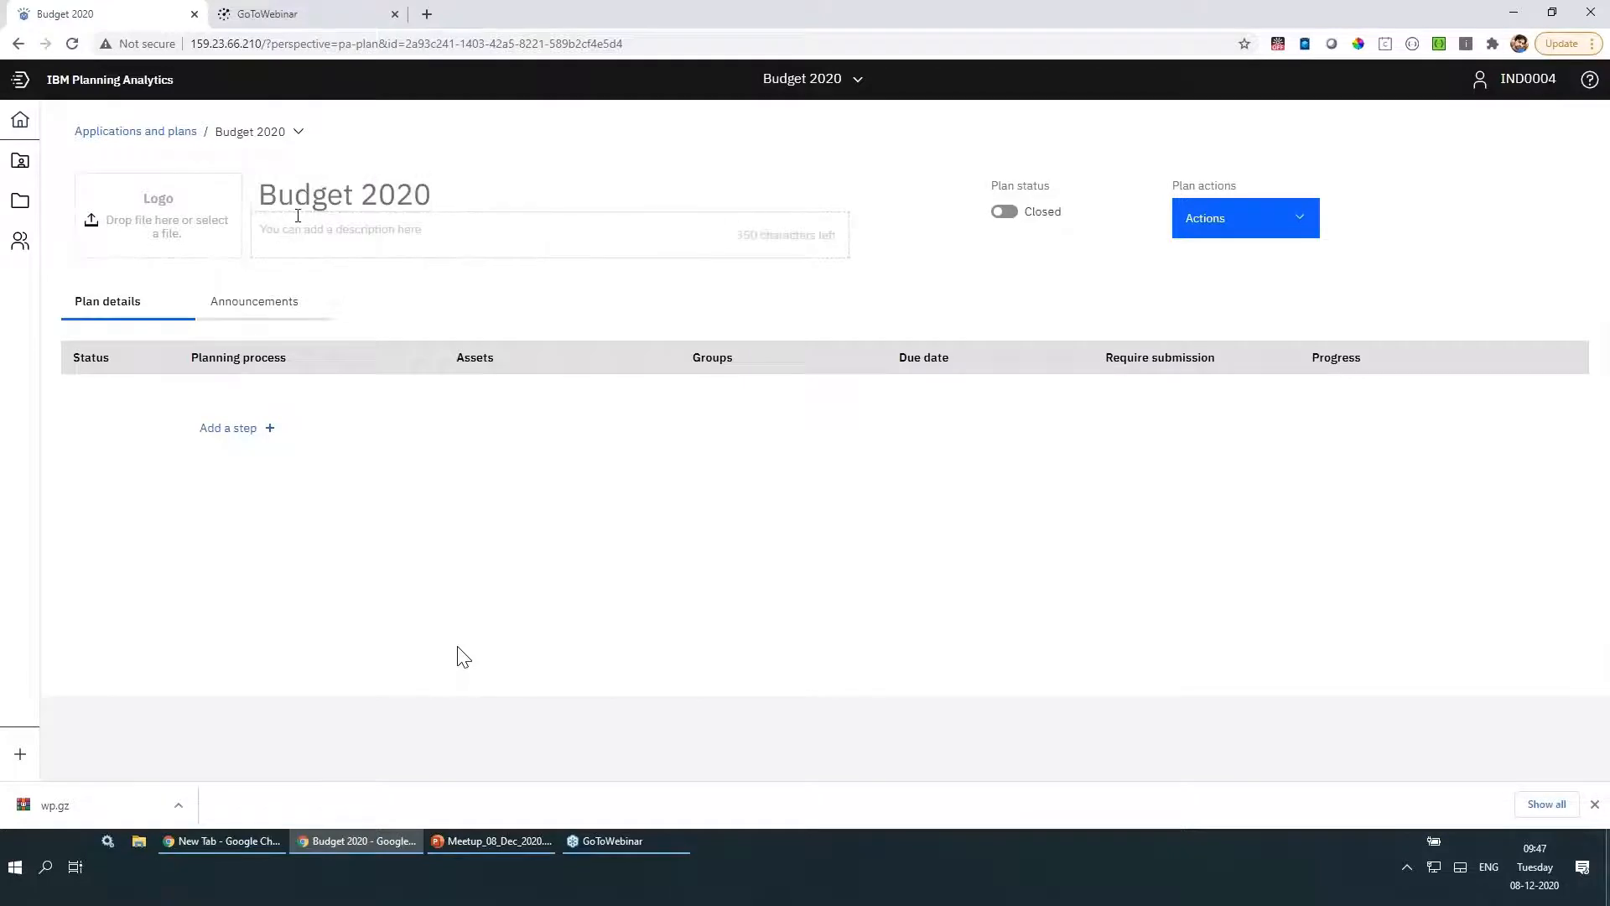
- Give the Budget 2020 plan the description "This is budget for FY2020"
click(333, 241)
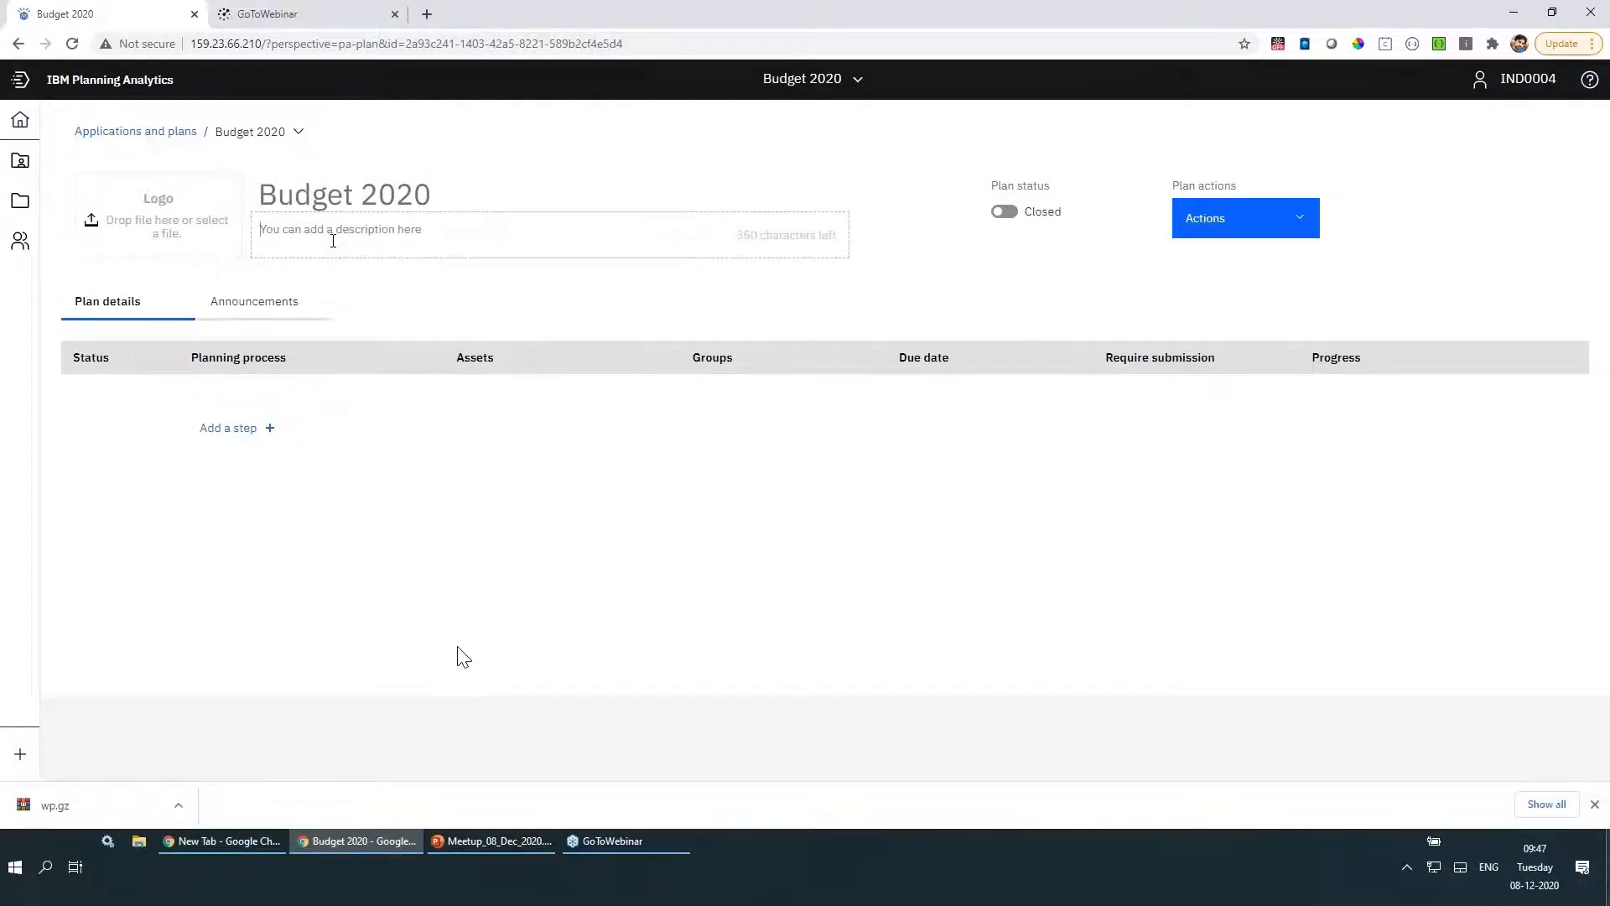
text(Rh)
key(BackSpace)
key(BackSpace)
text(This is budget )
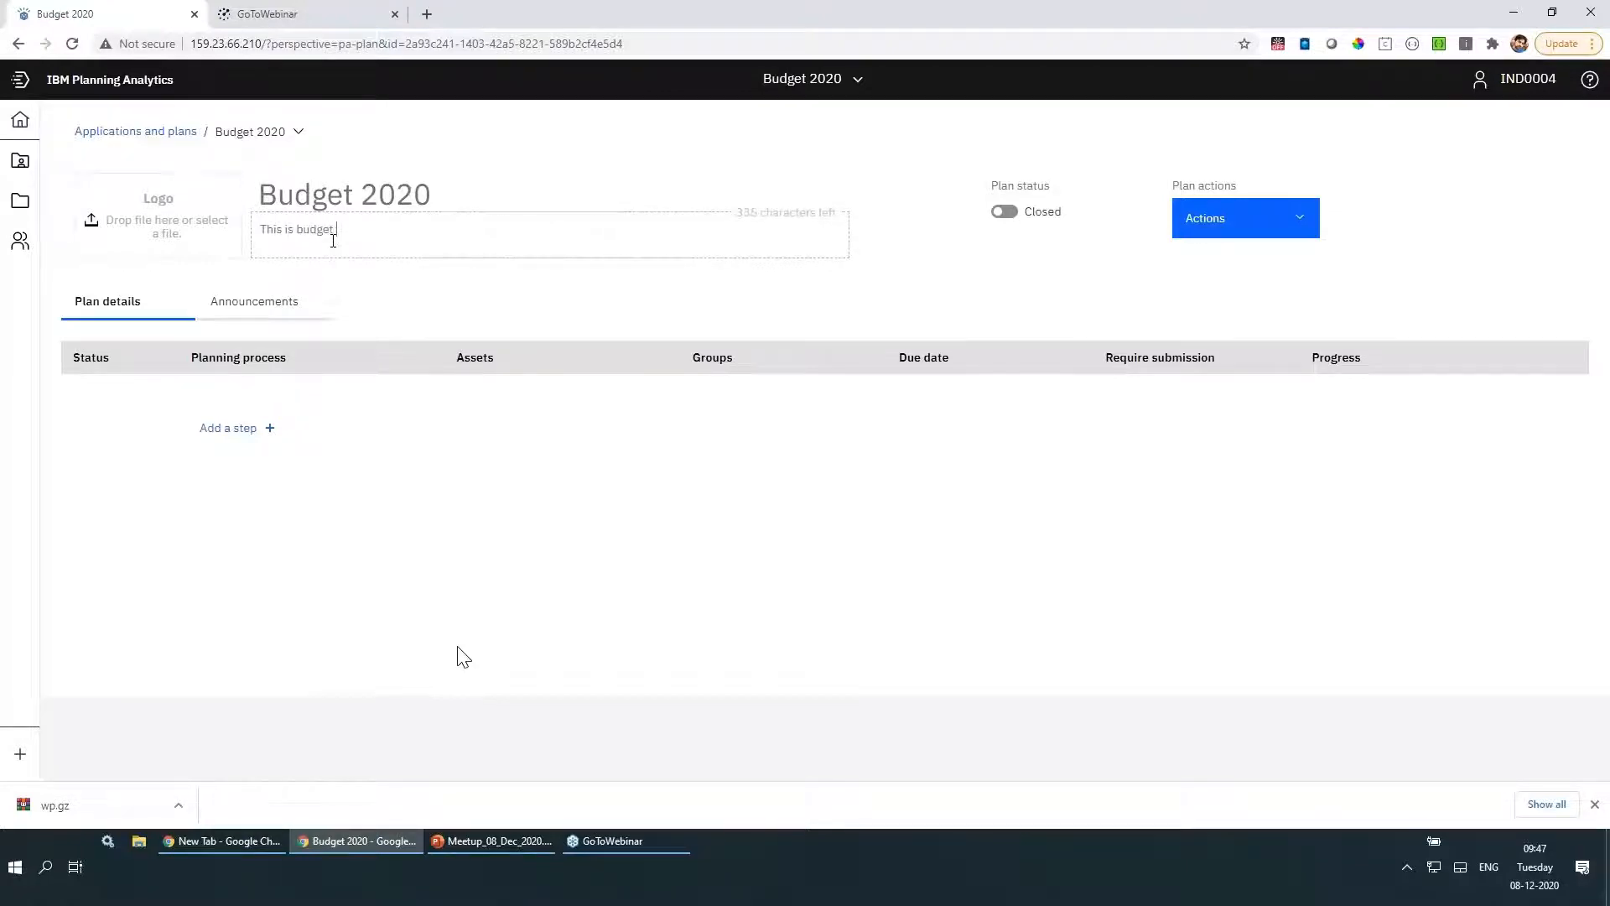
text(for FY2020)
mouse_move(154, 226)
click(569, 419)
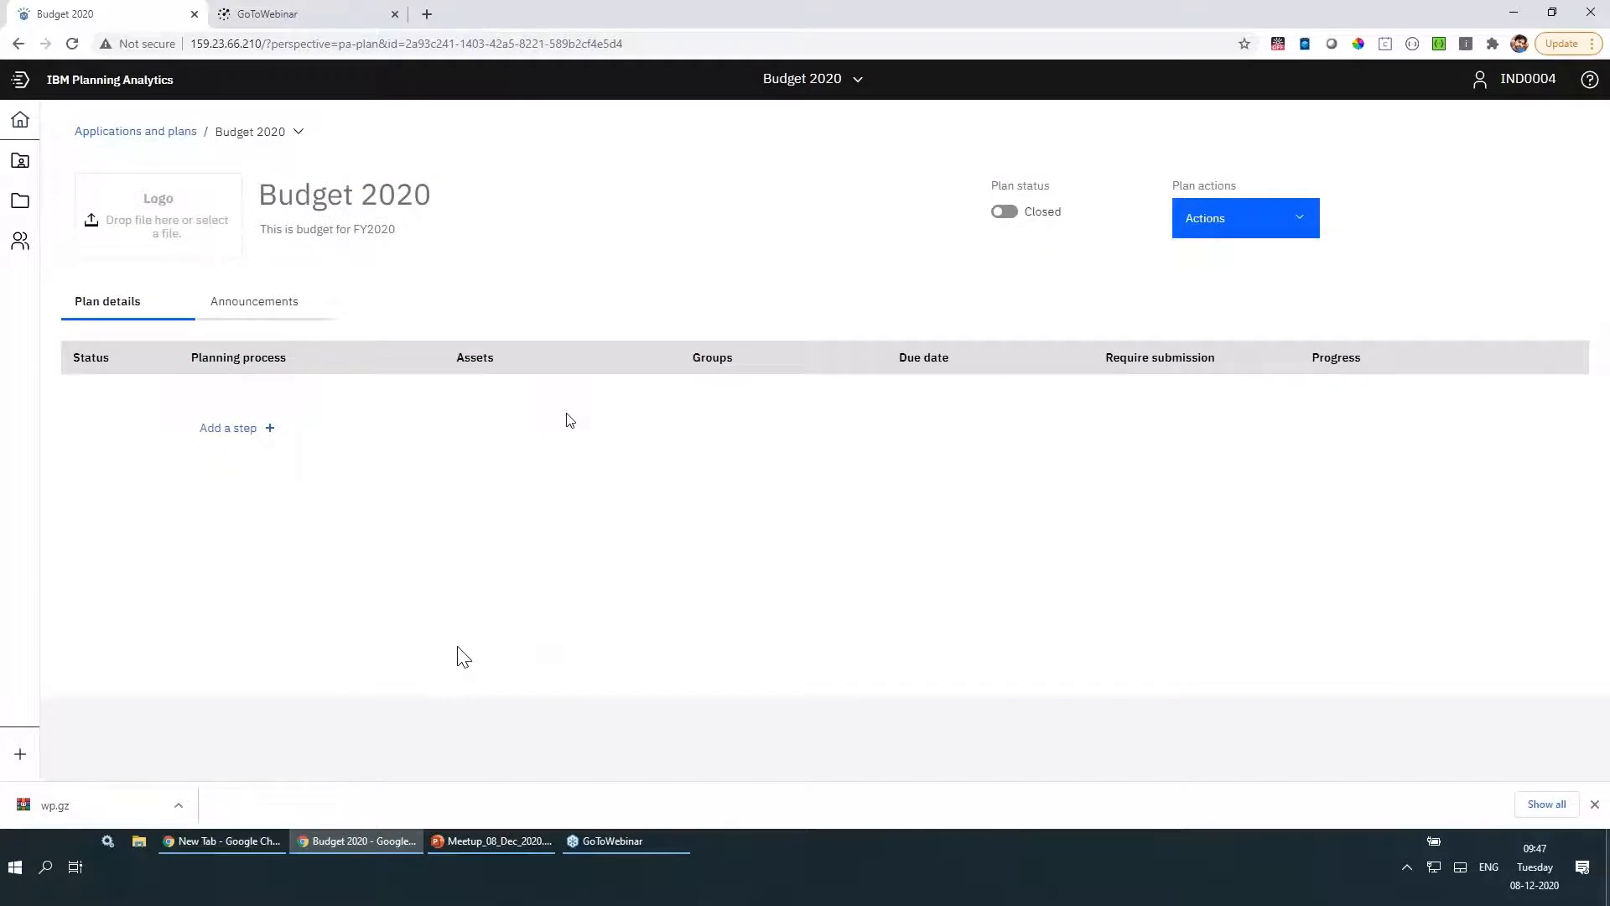
- Upload Octane2.png from the Desktop folder as the Budget 2020 plan's logo
mouse_move(210, 218)
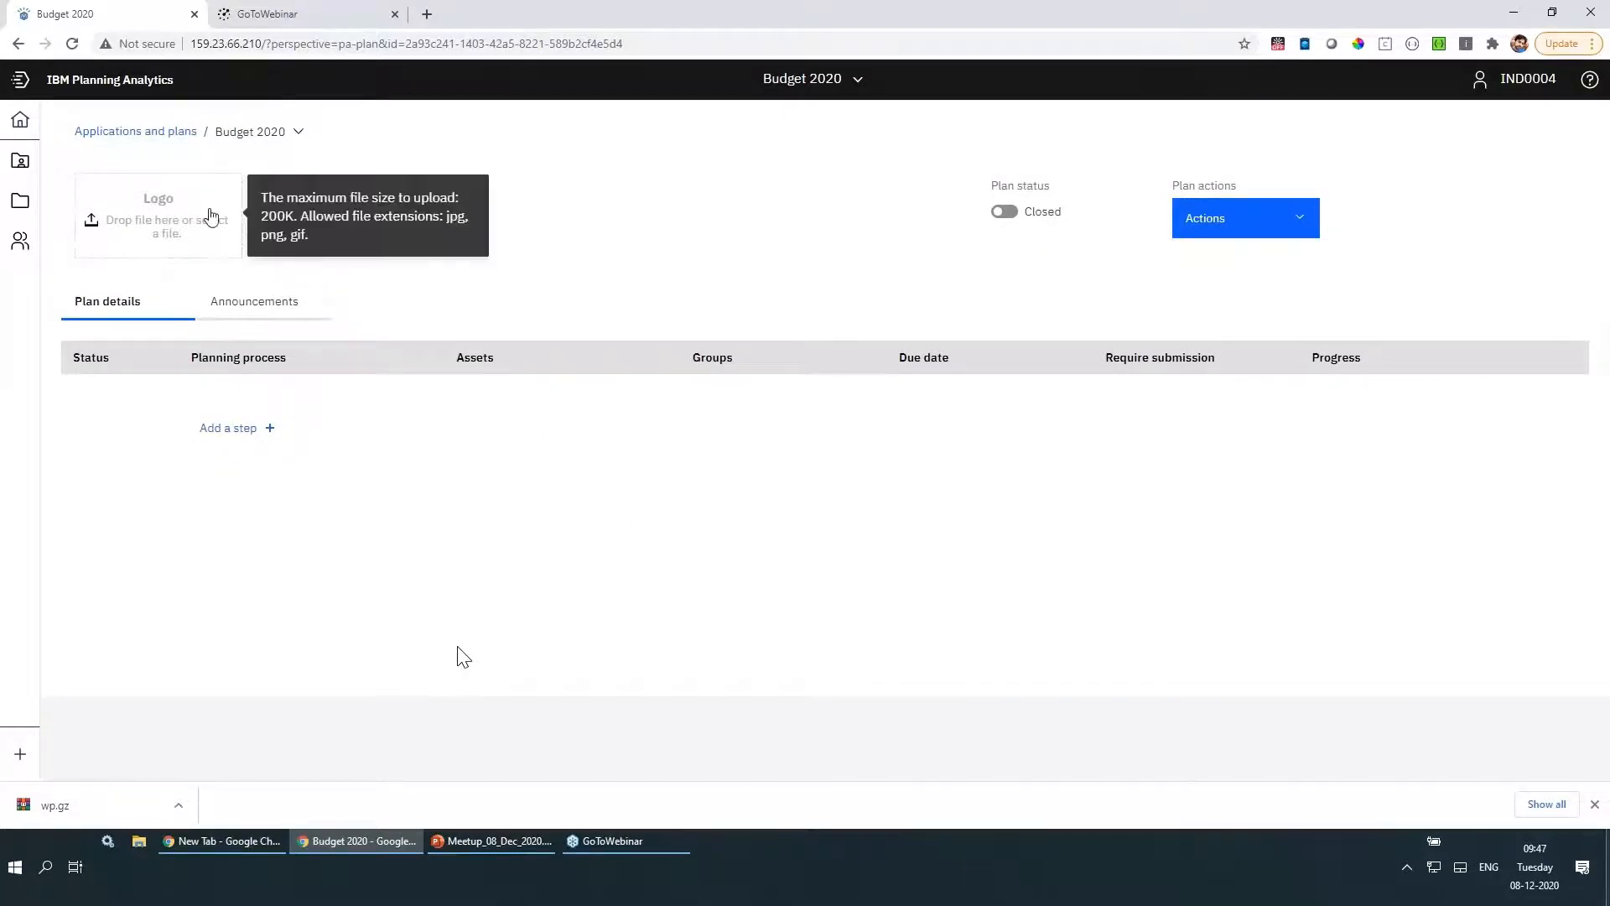
click(151, 221)
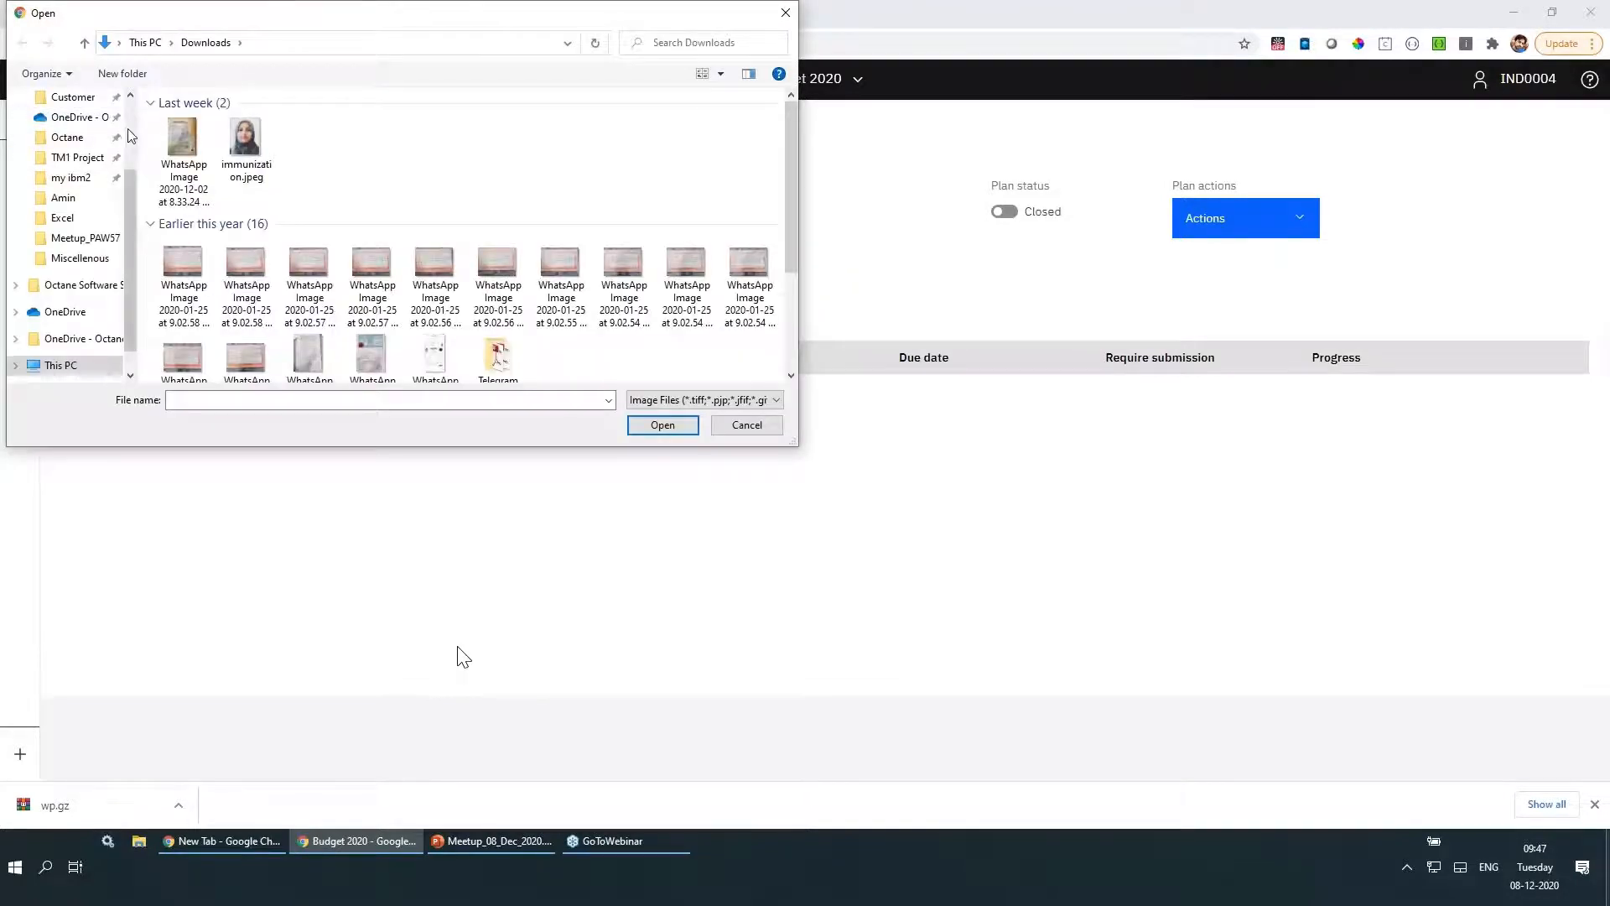
scroll(130, 136, up, 3)
click(76, 131)
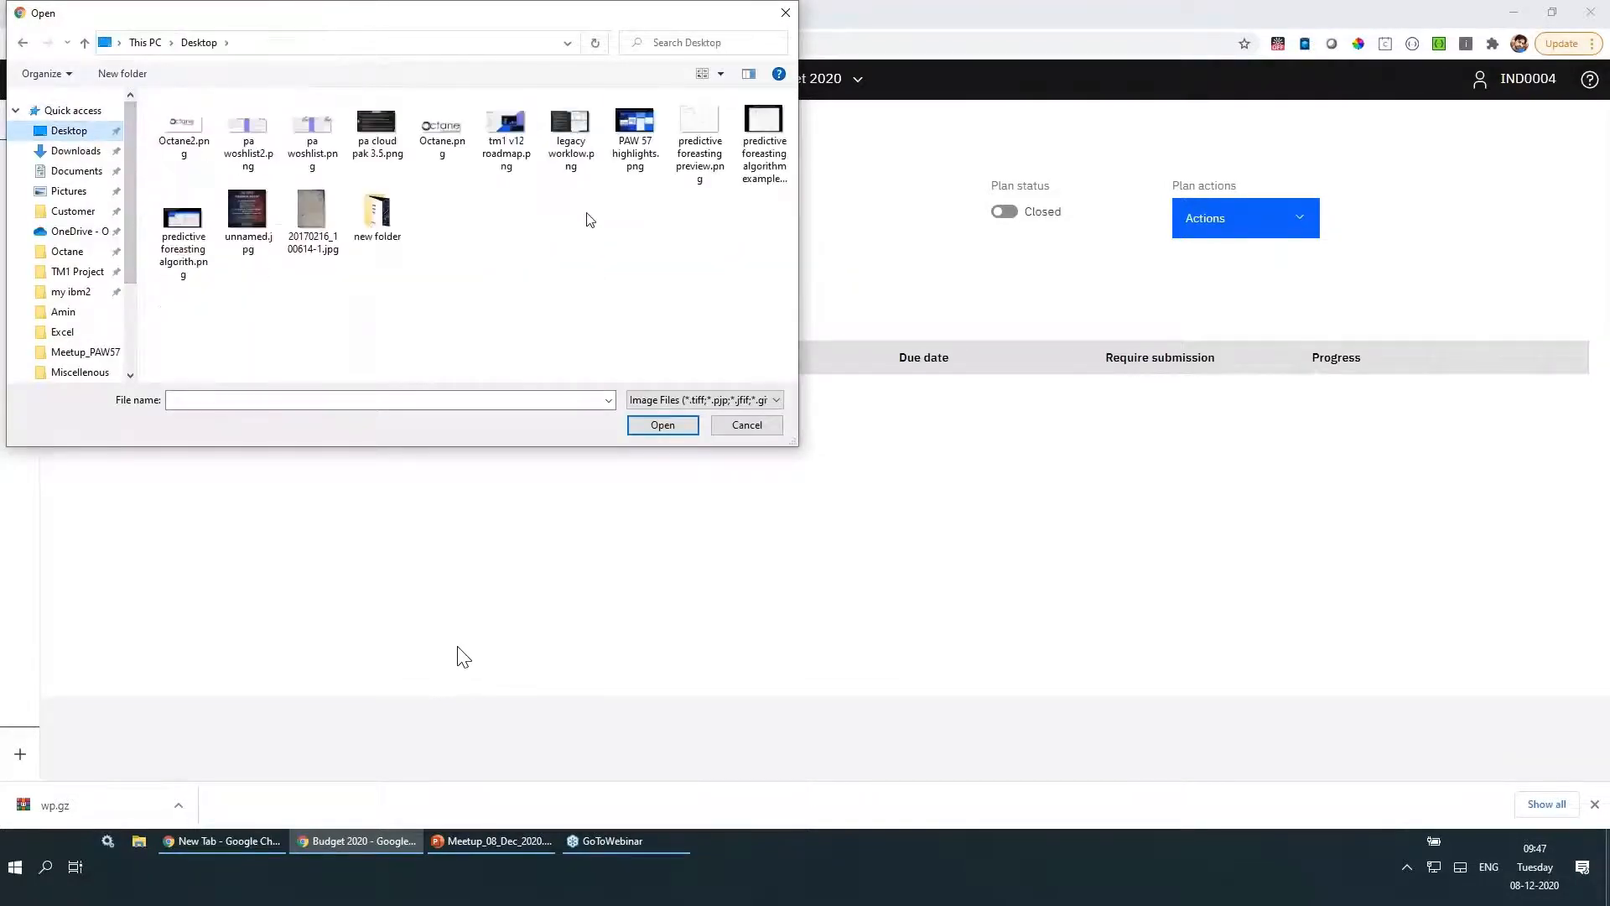
click(208, 146)
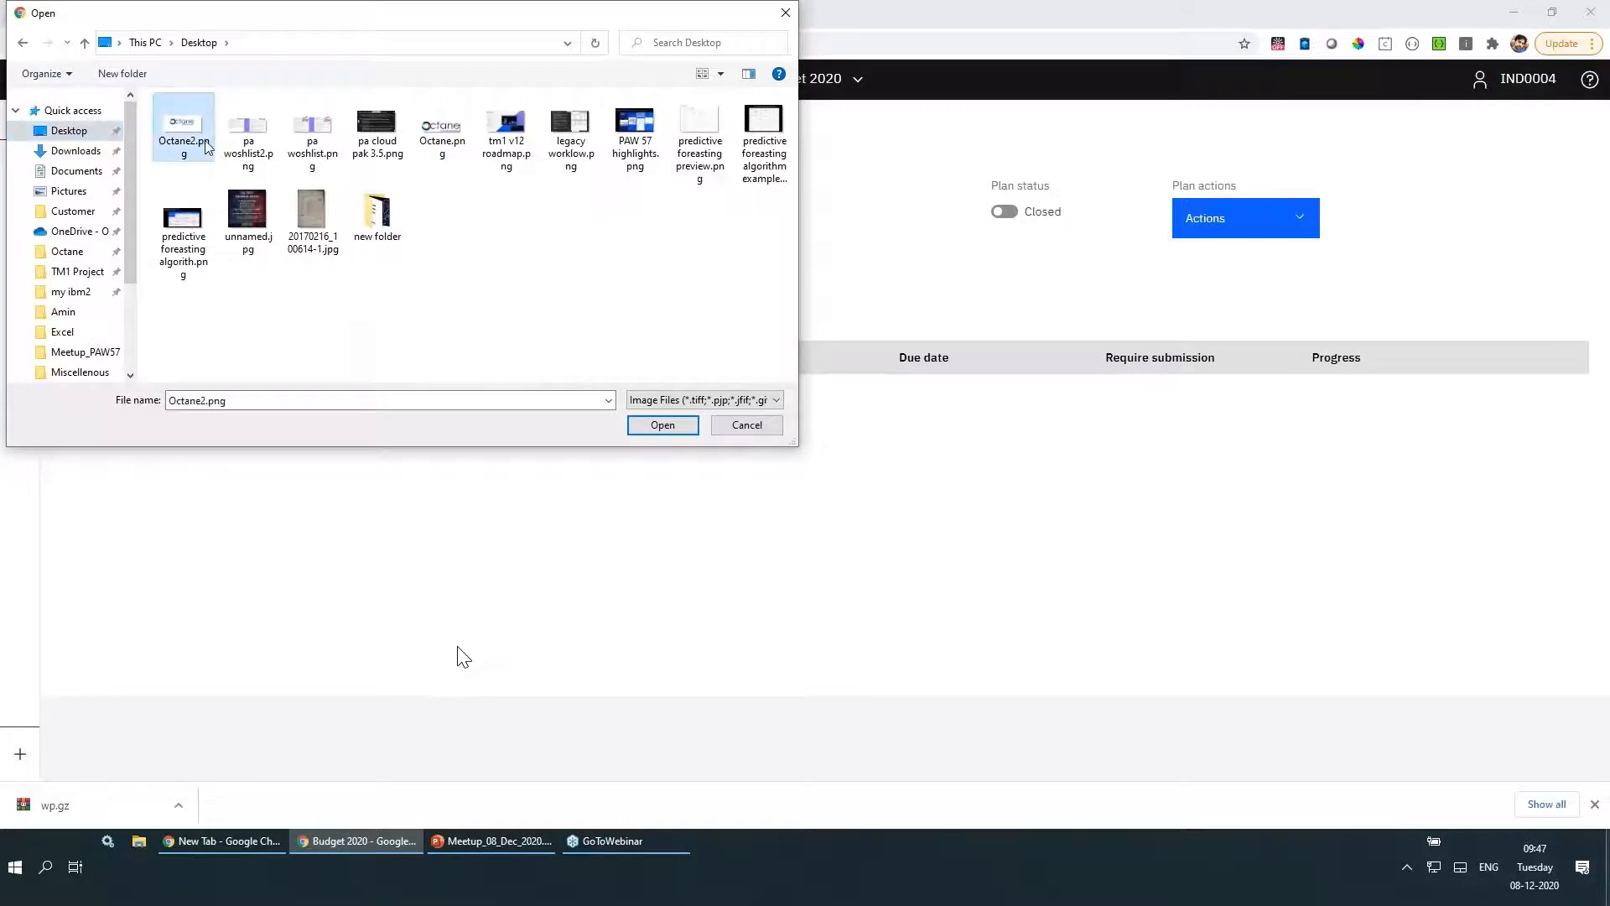
click(662, 426)
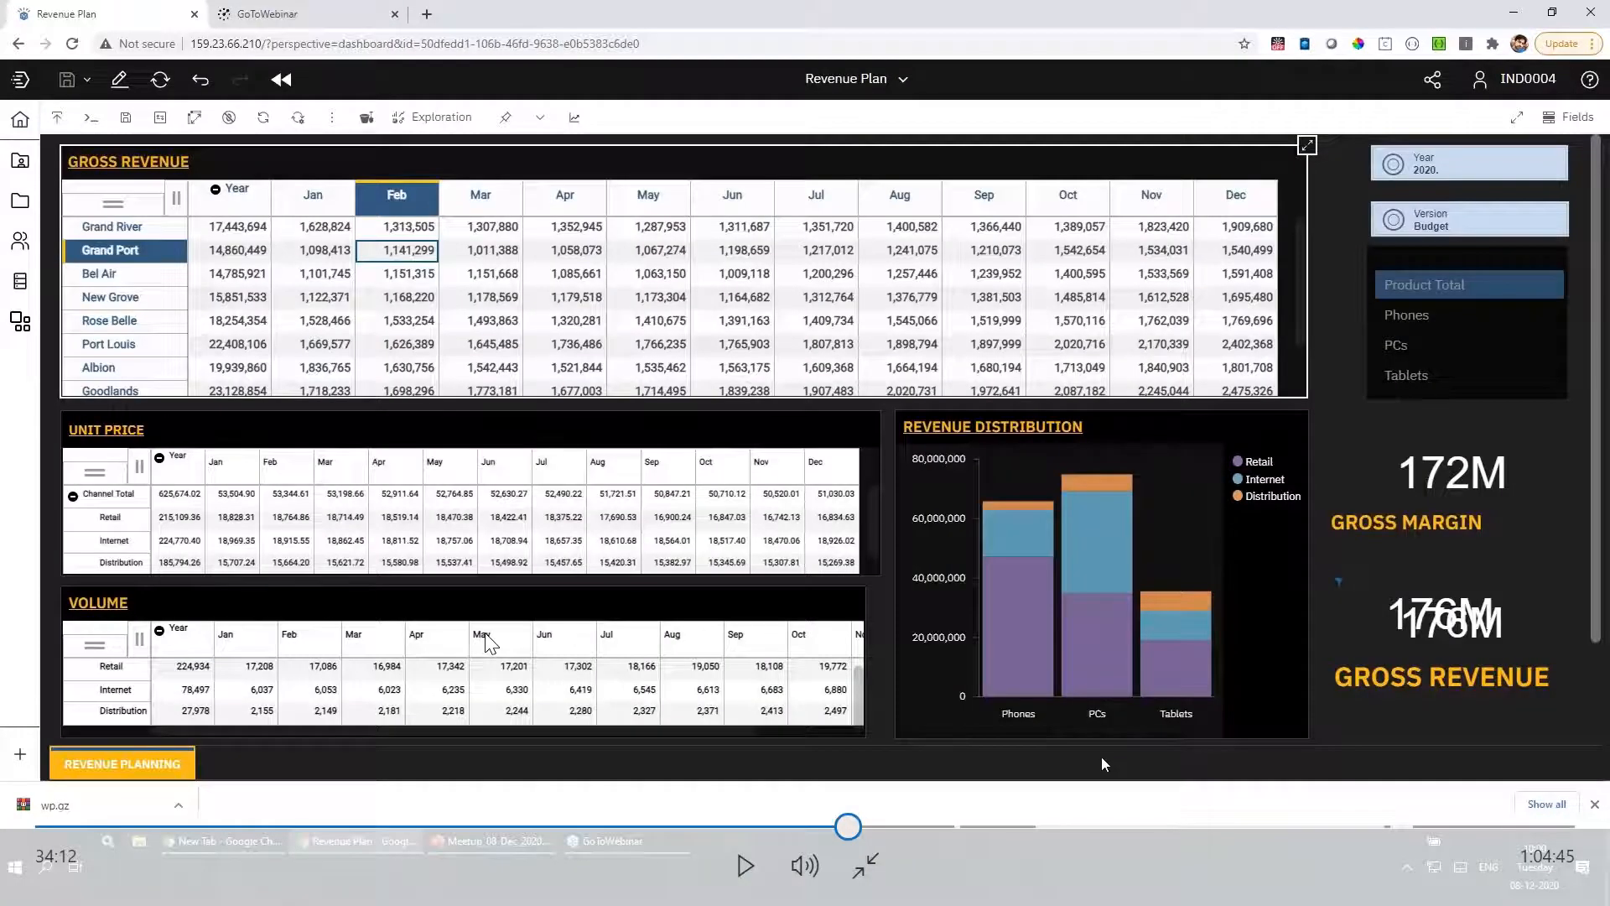
key(space)
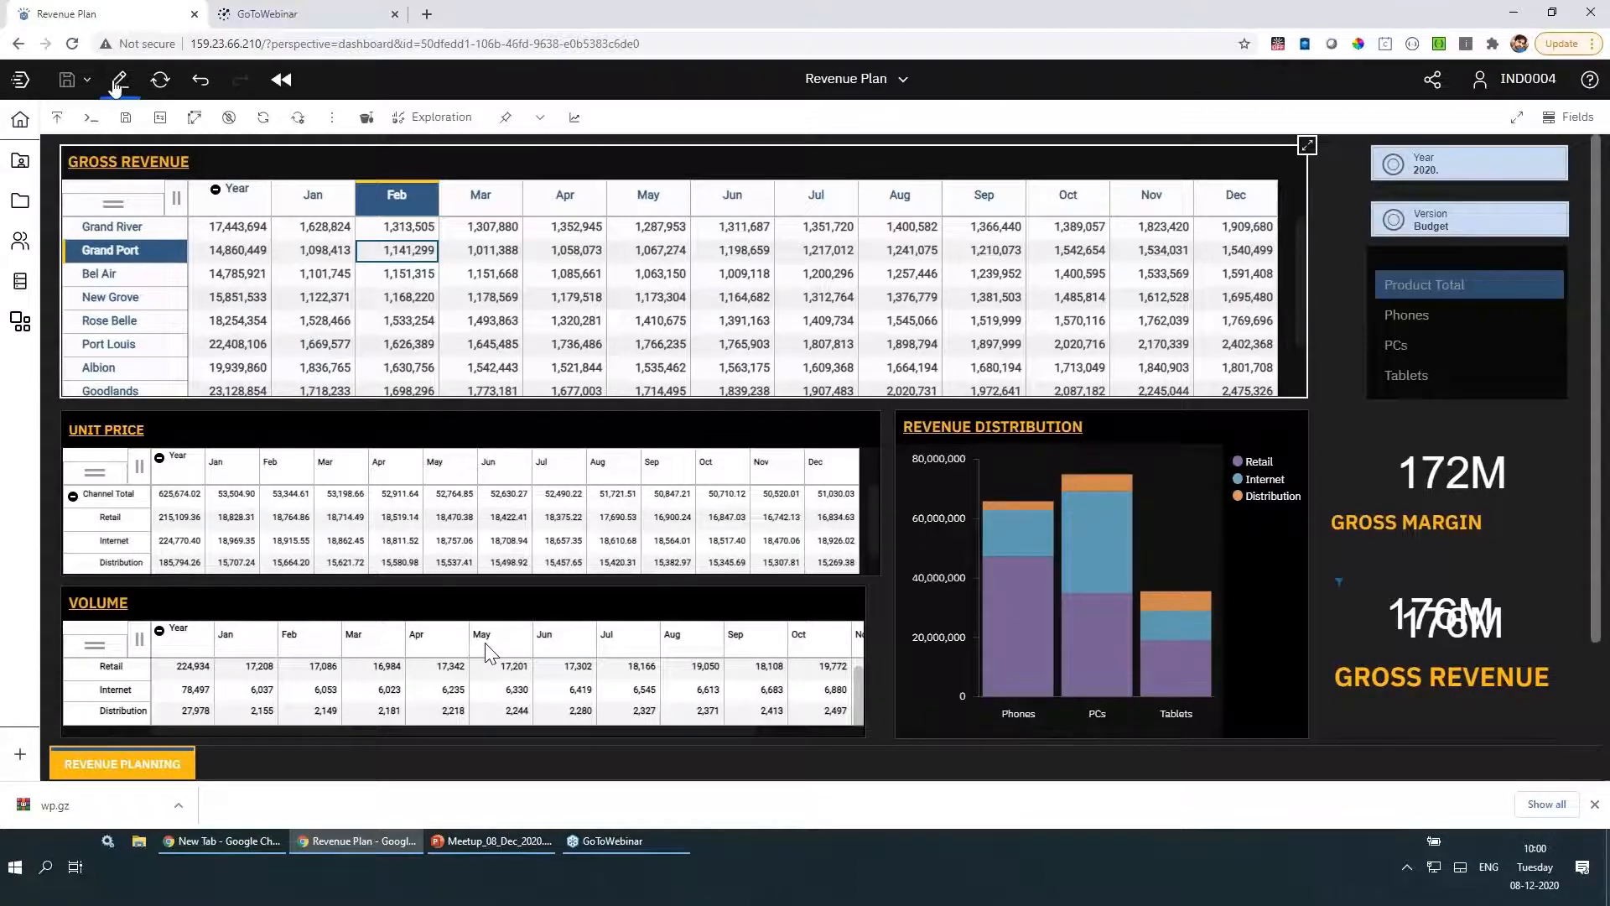
- Put the Revenue Plan book in edit mode and move the Version selector slightly to the left of the Year selector
click(114, 81)
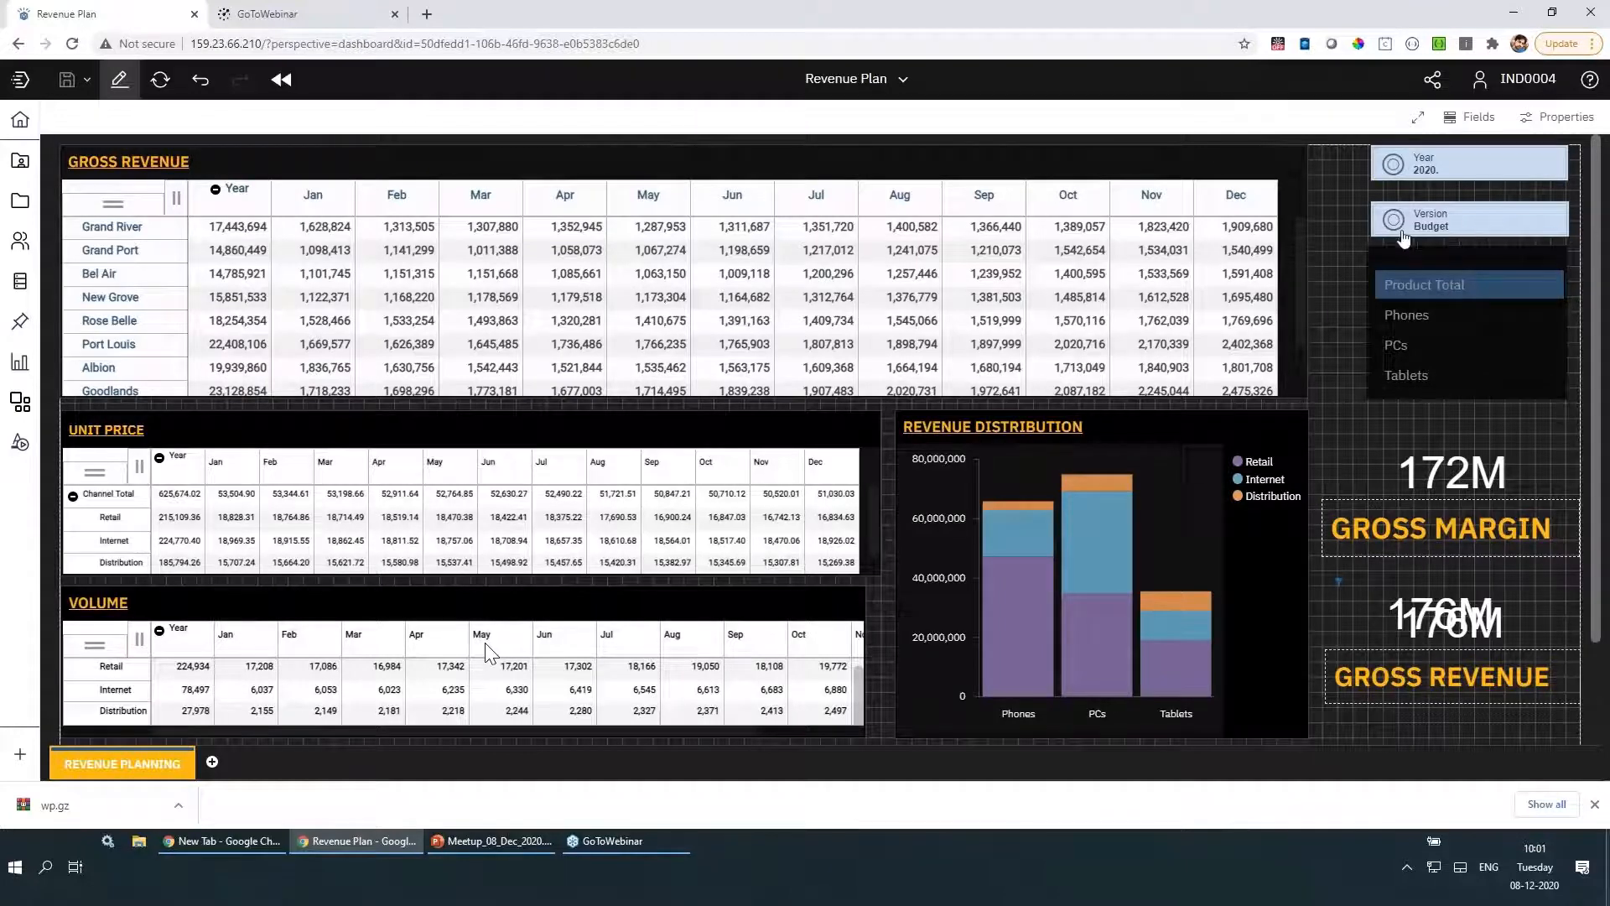
drag(1471, 235, 1421, 238)
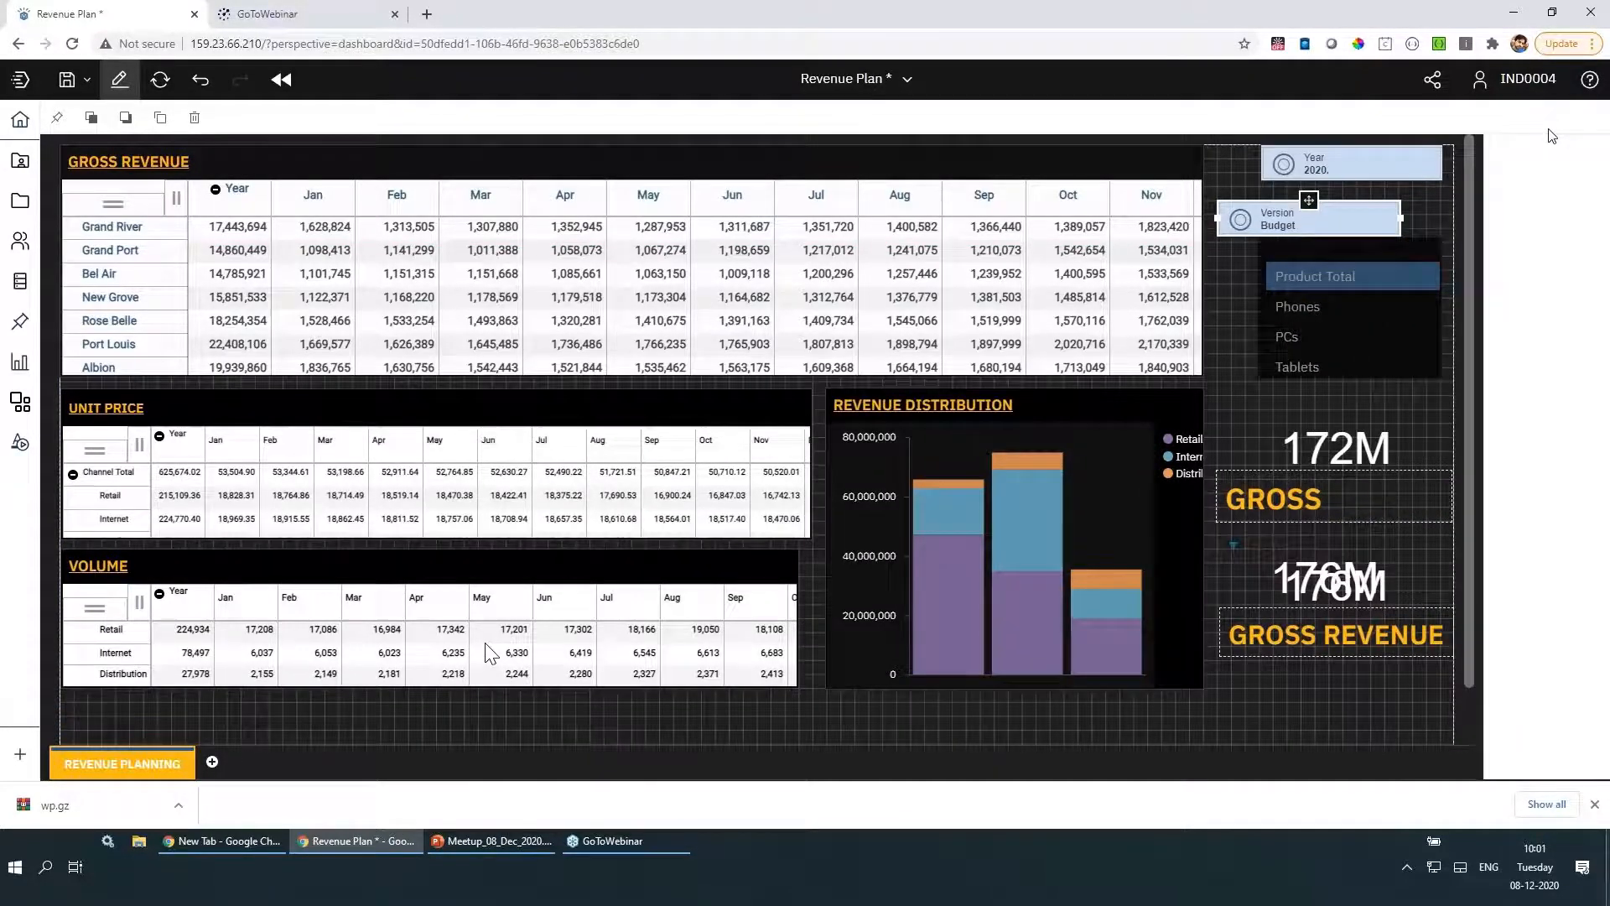
- Show the properties of the selected Year and Version selectors and align them left, then apply centre and right alignment
click(1556, 121)
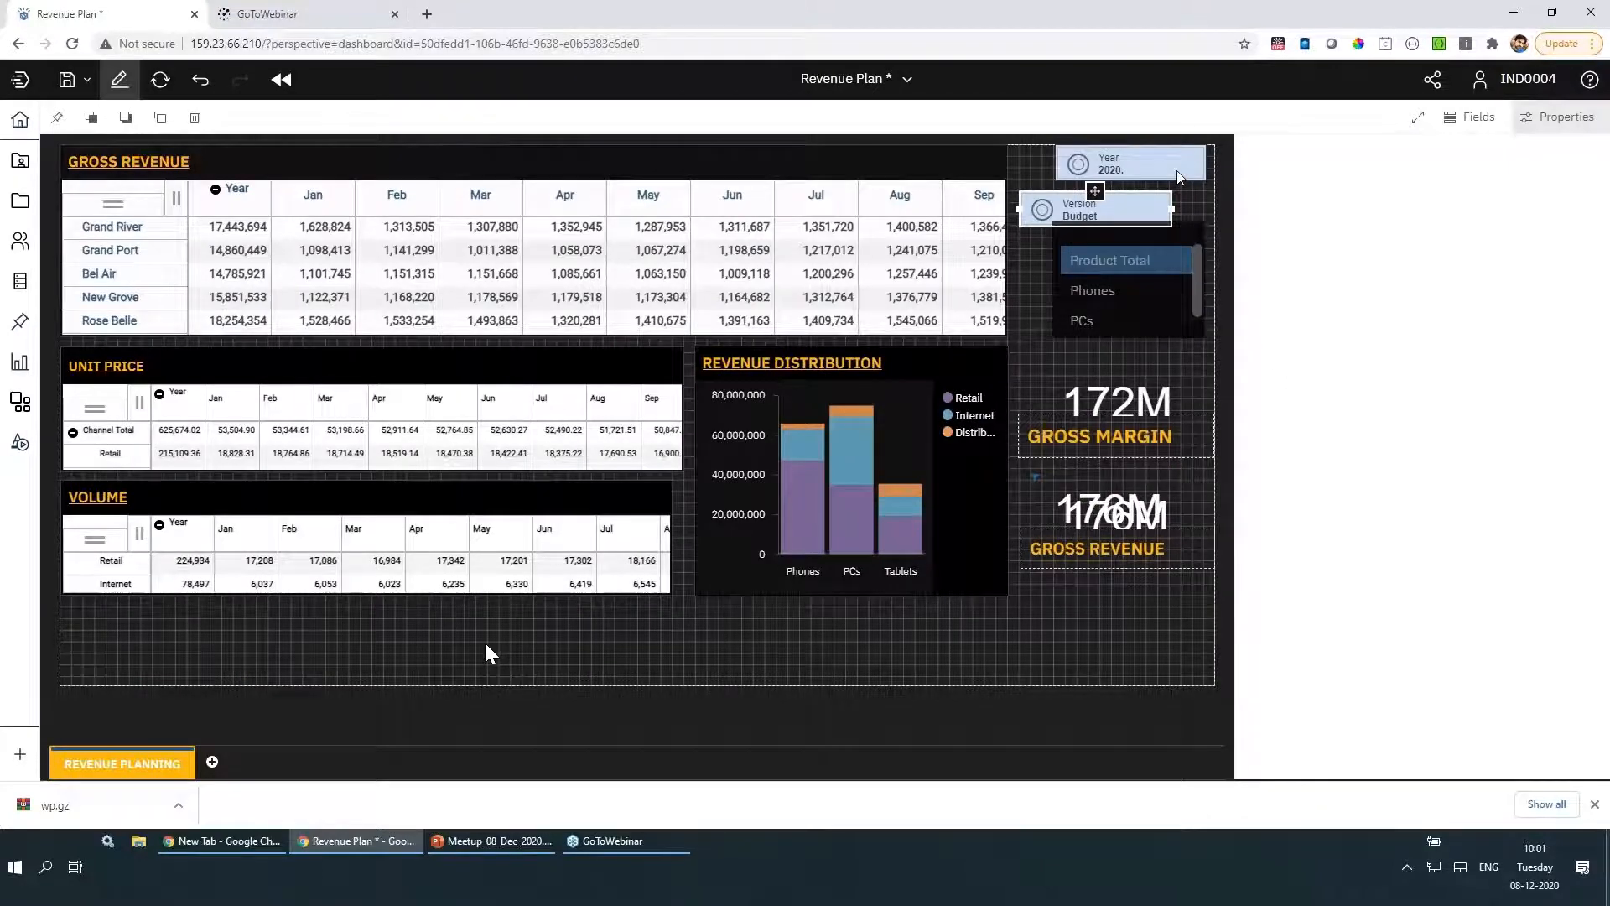
click(1557, 122)
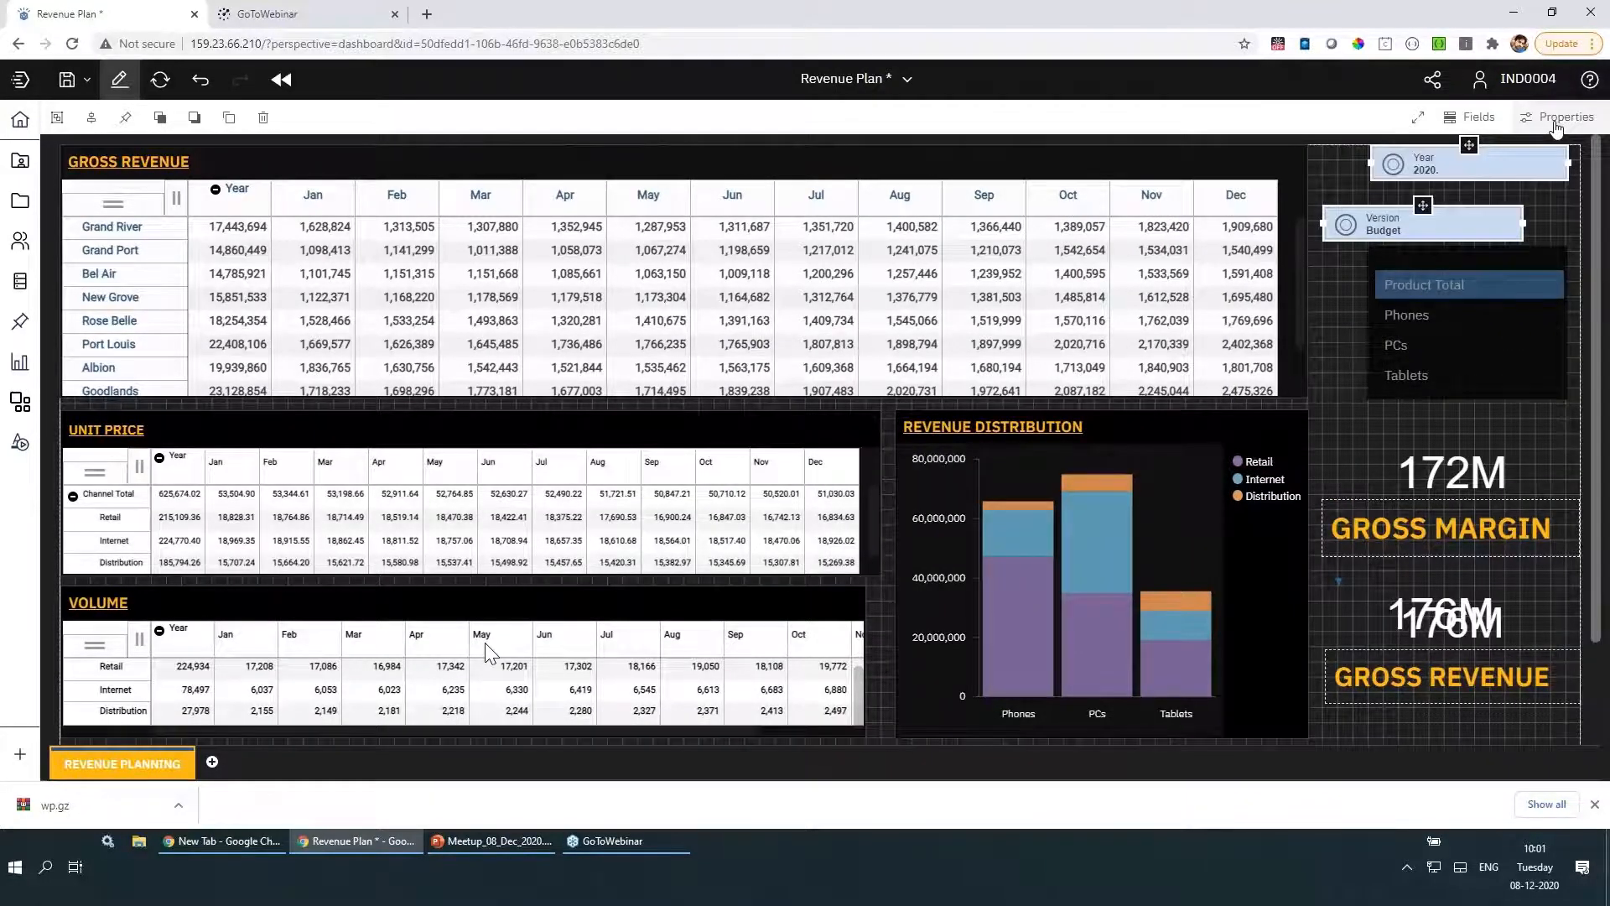
click(1556, 122)
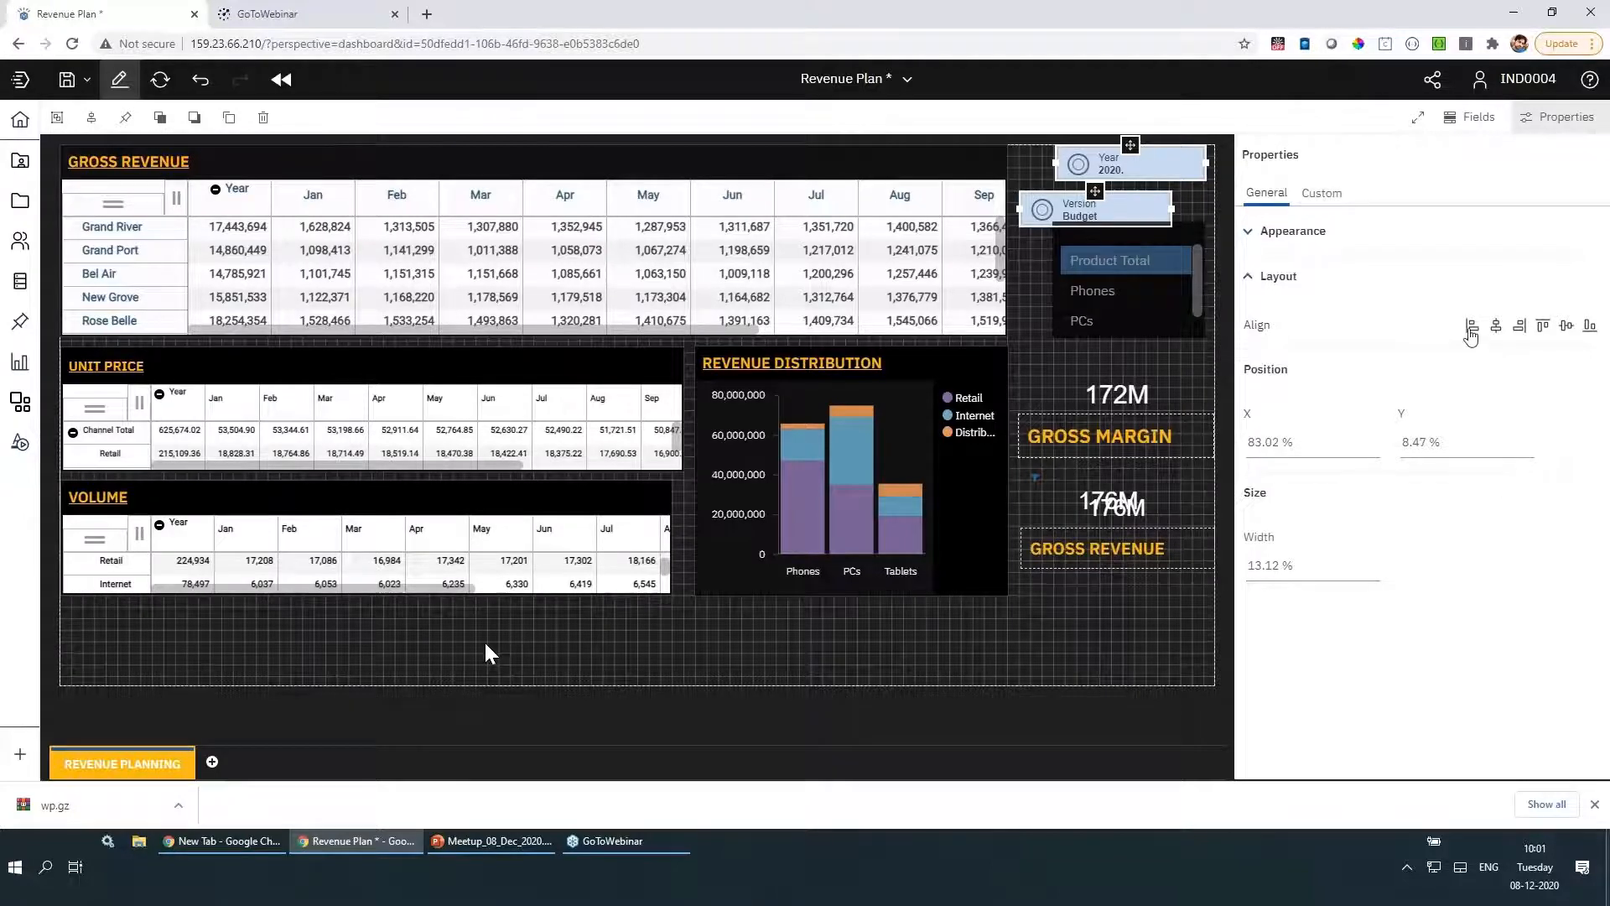
click(1472, 326)
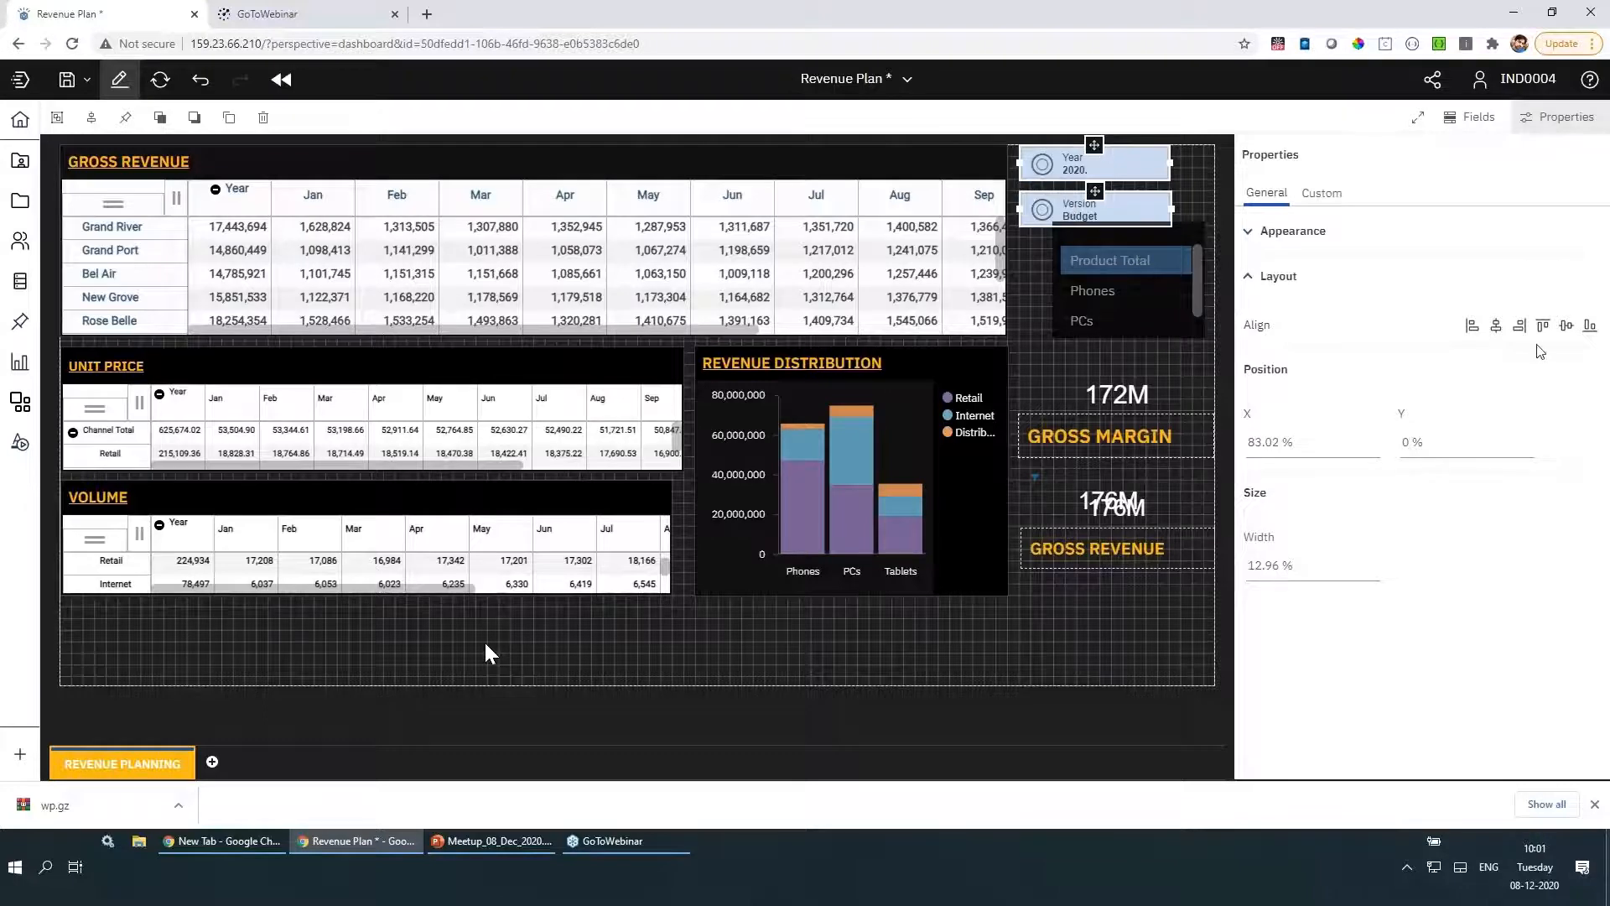
click(1498, 328)
click(1519, 329)
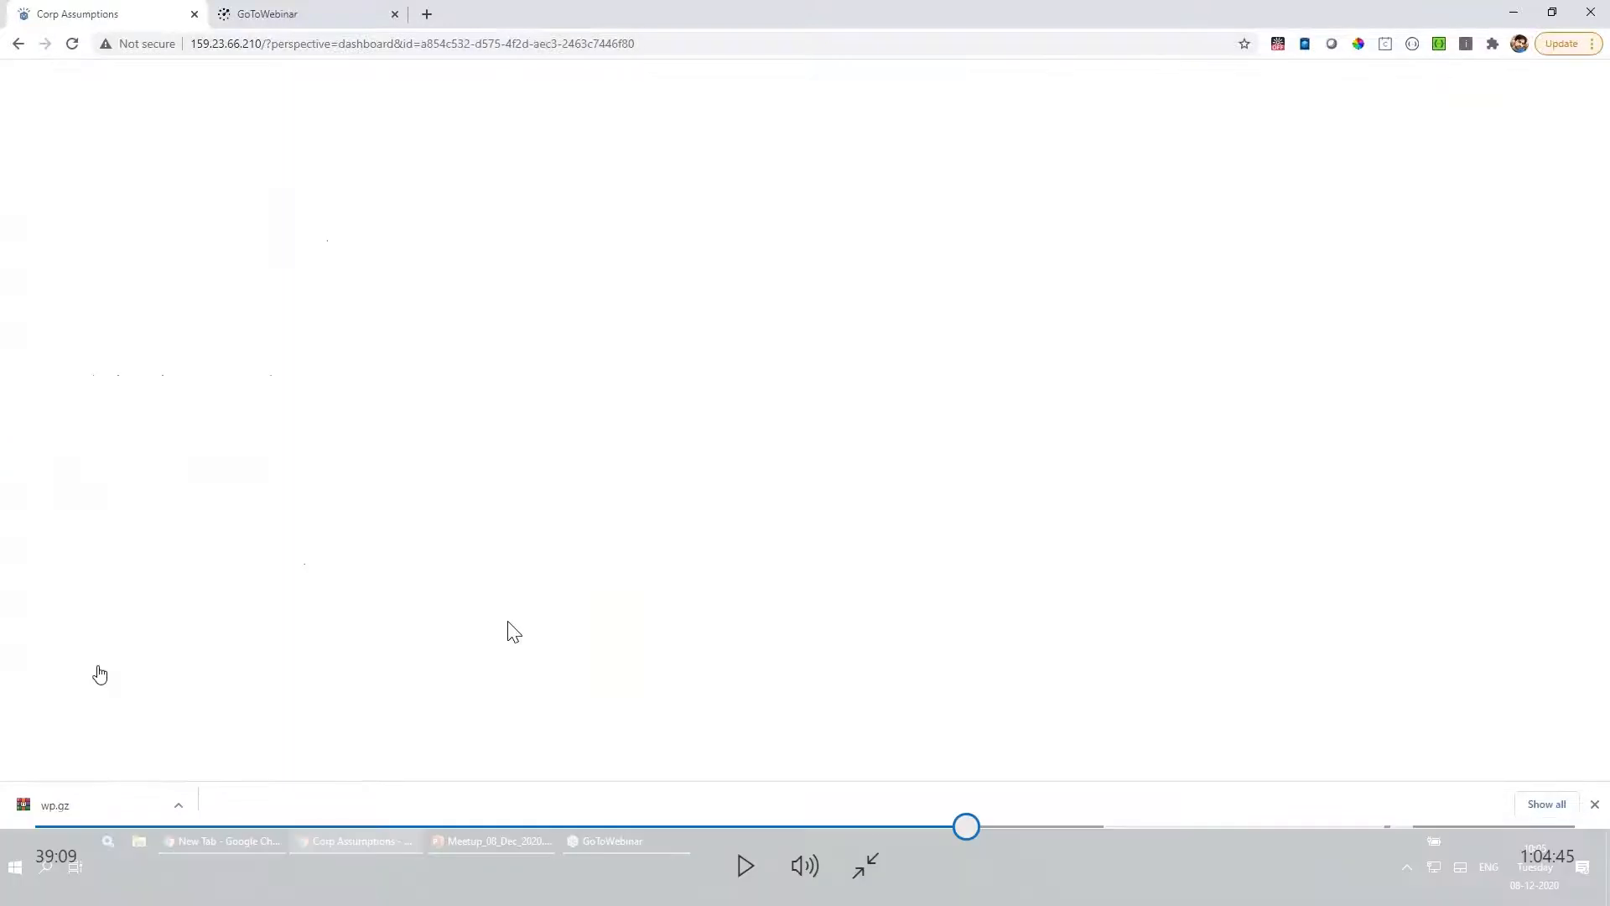
key(space)
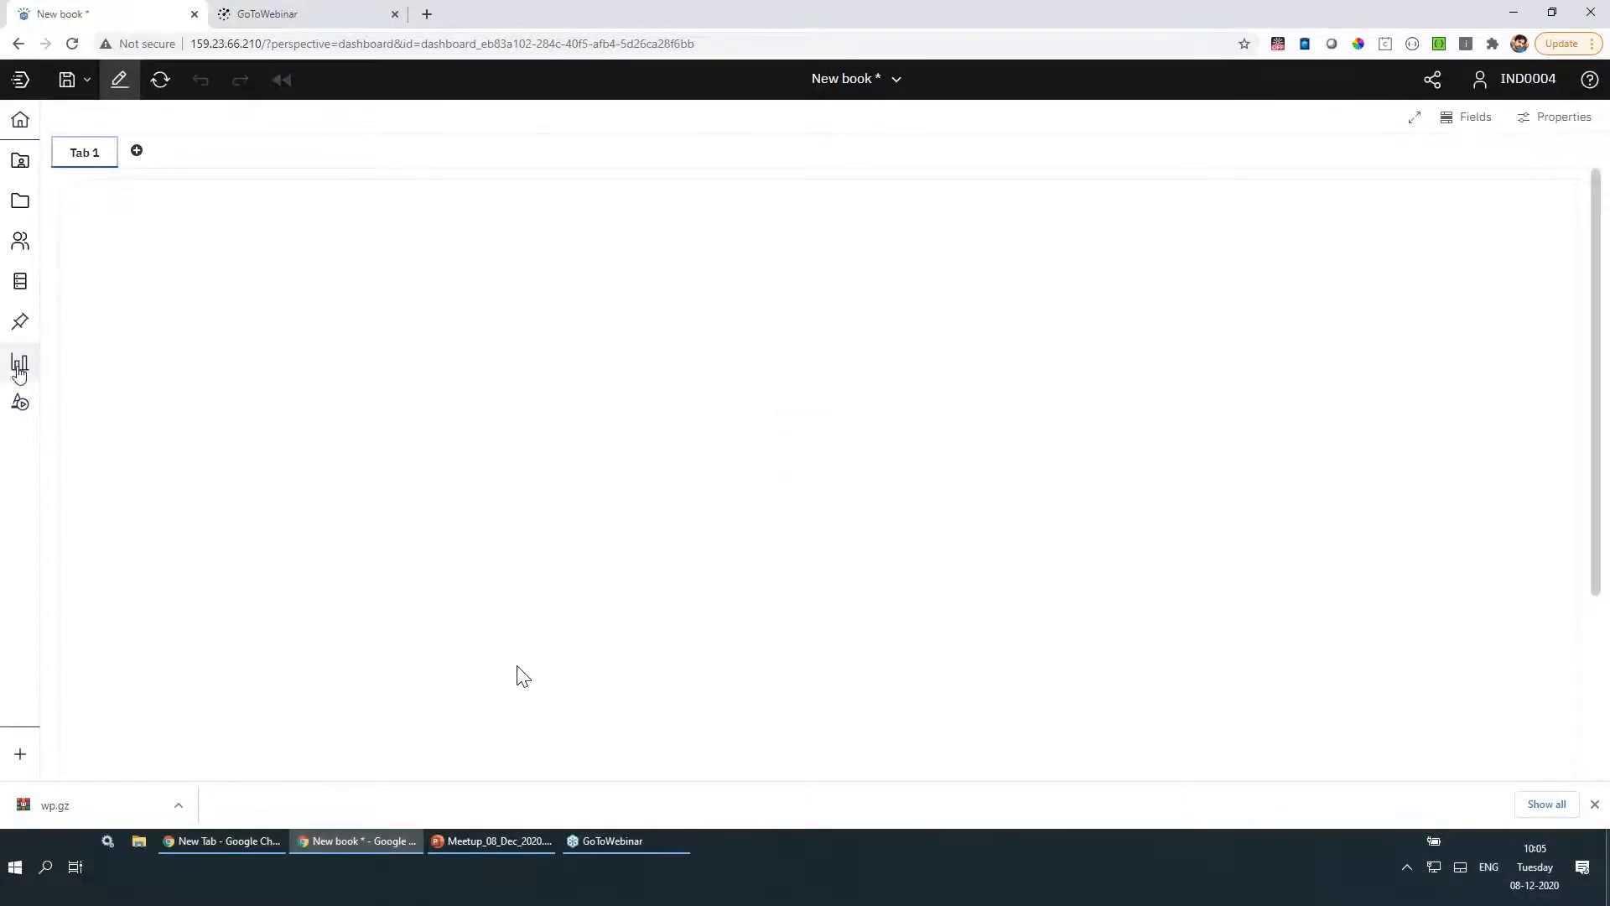
- Add a stacked column visualization to Tab 1 of the new book and delete the second copy
click(20, 362)
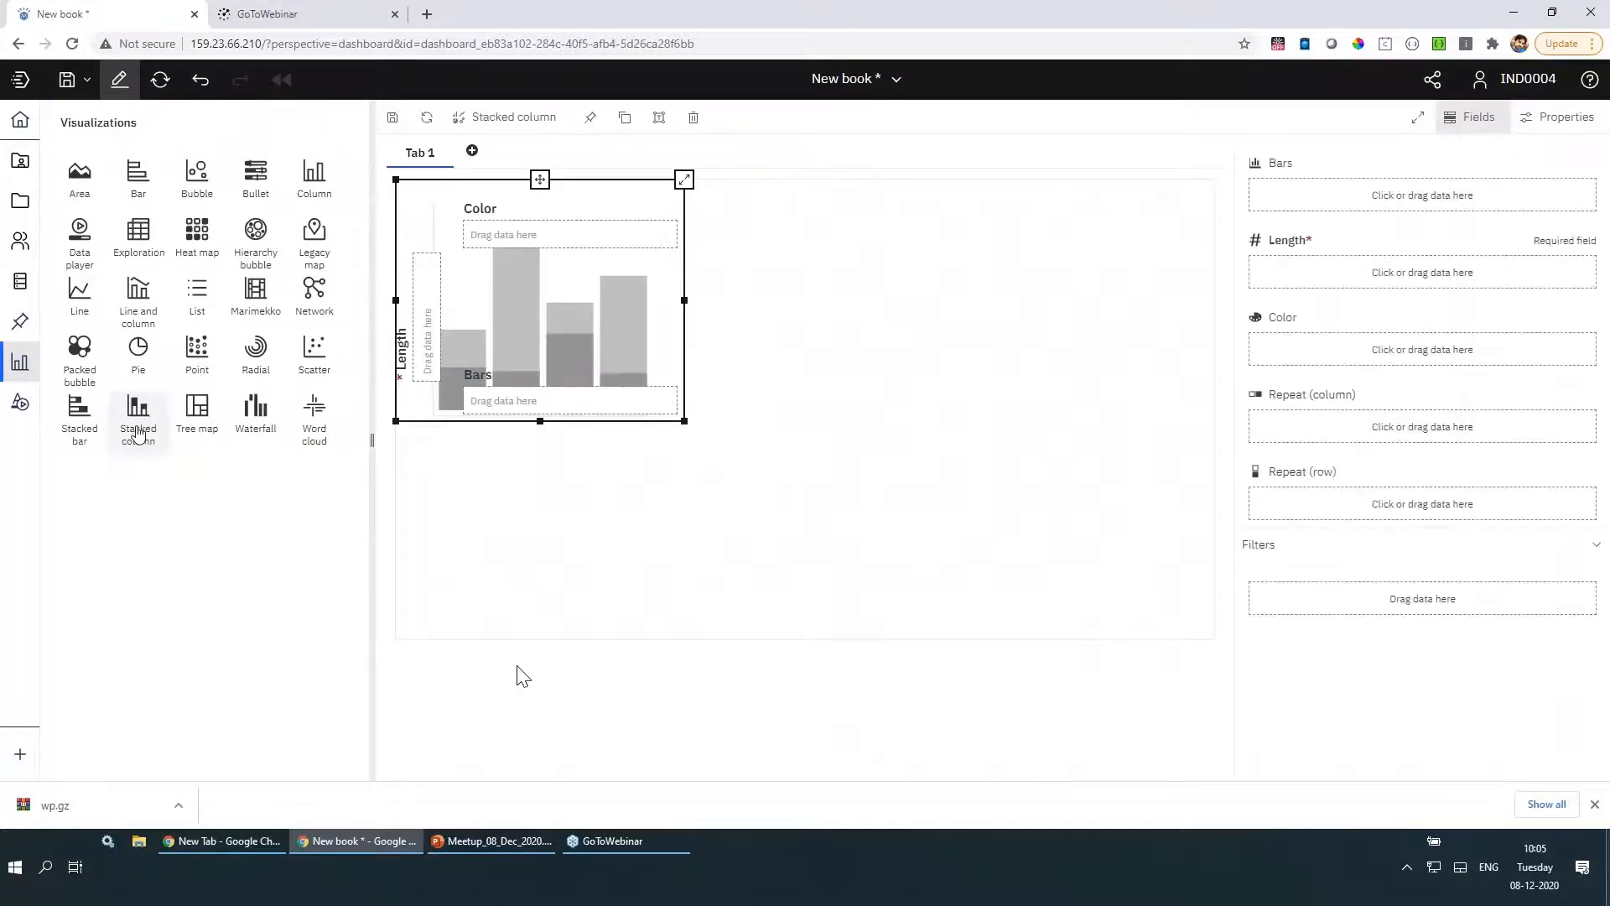
click(138, 432)
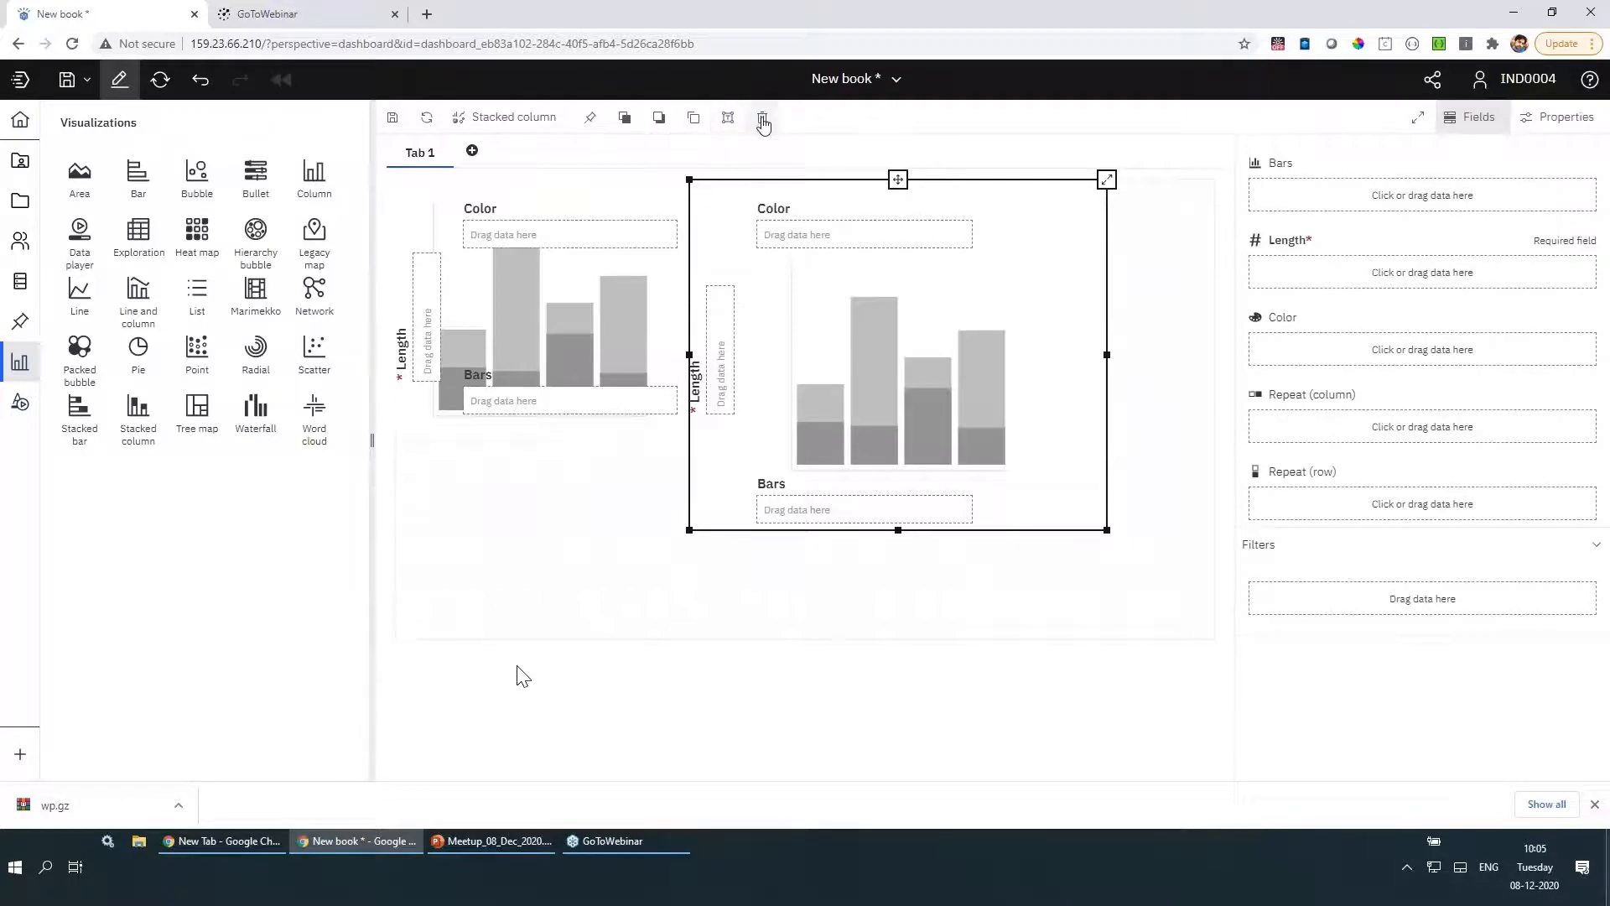
click(762, 118)
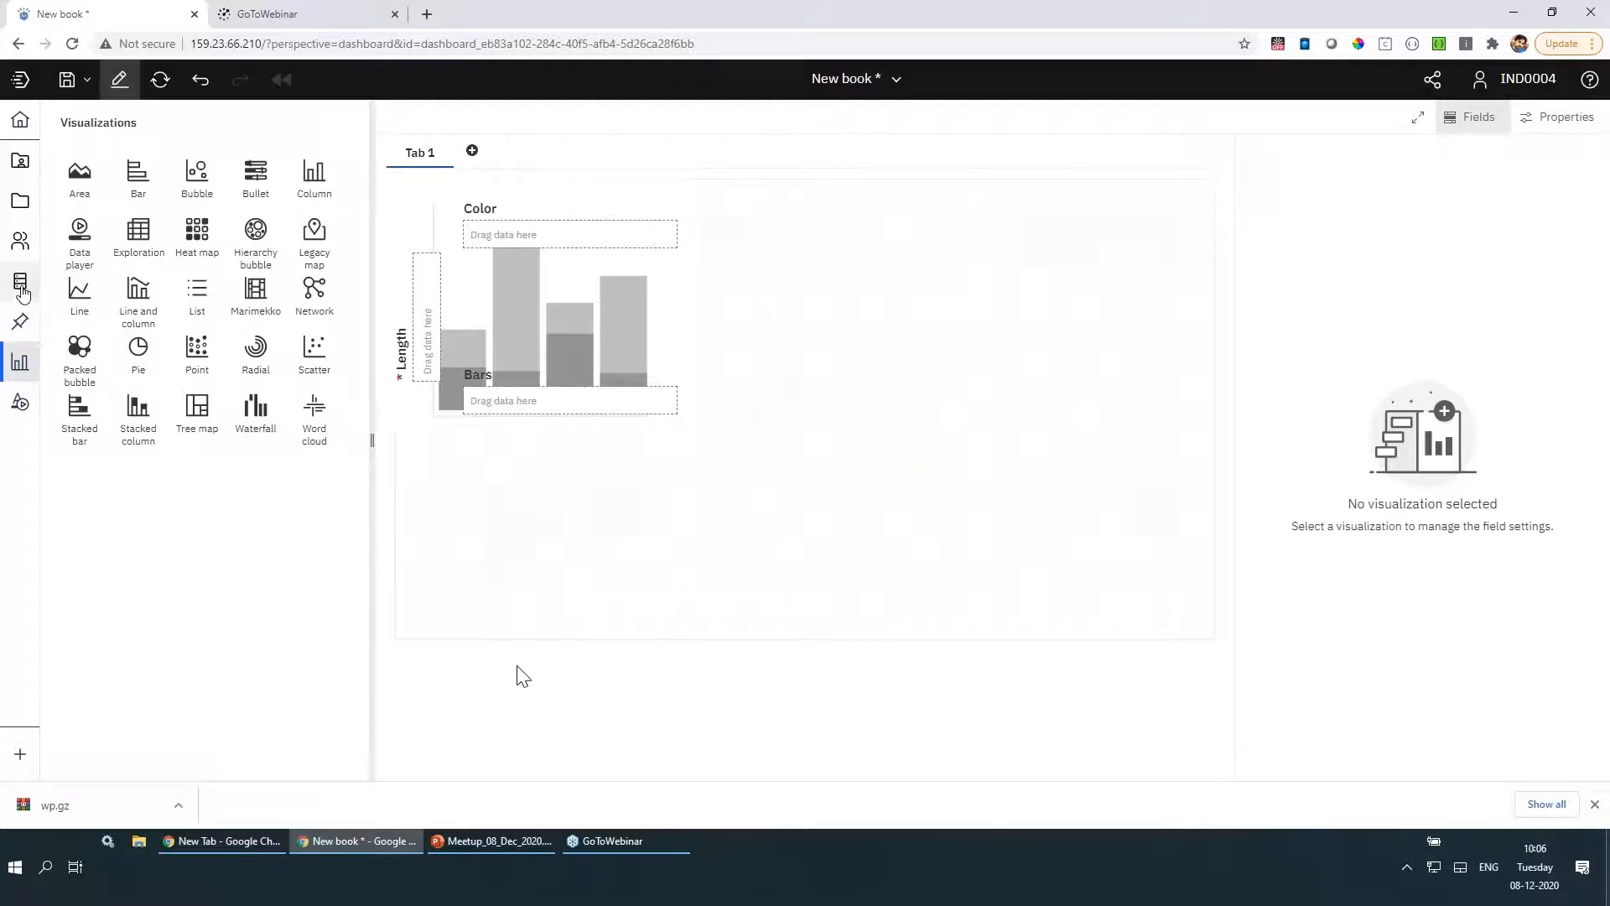
- Expand the smartco cubes in the data tree to list the dimensions of Income Statement and Income Statement Reporting
click(22, 281)
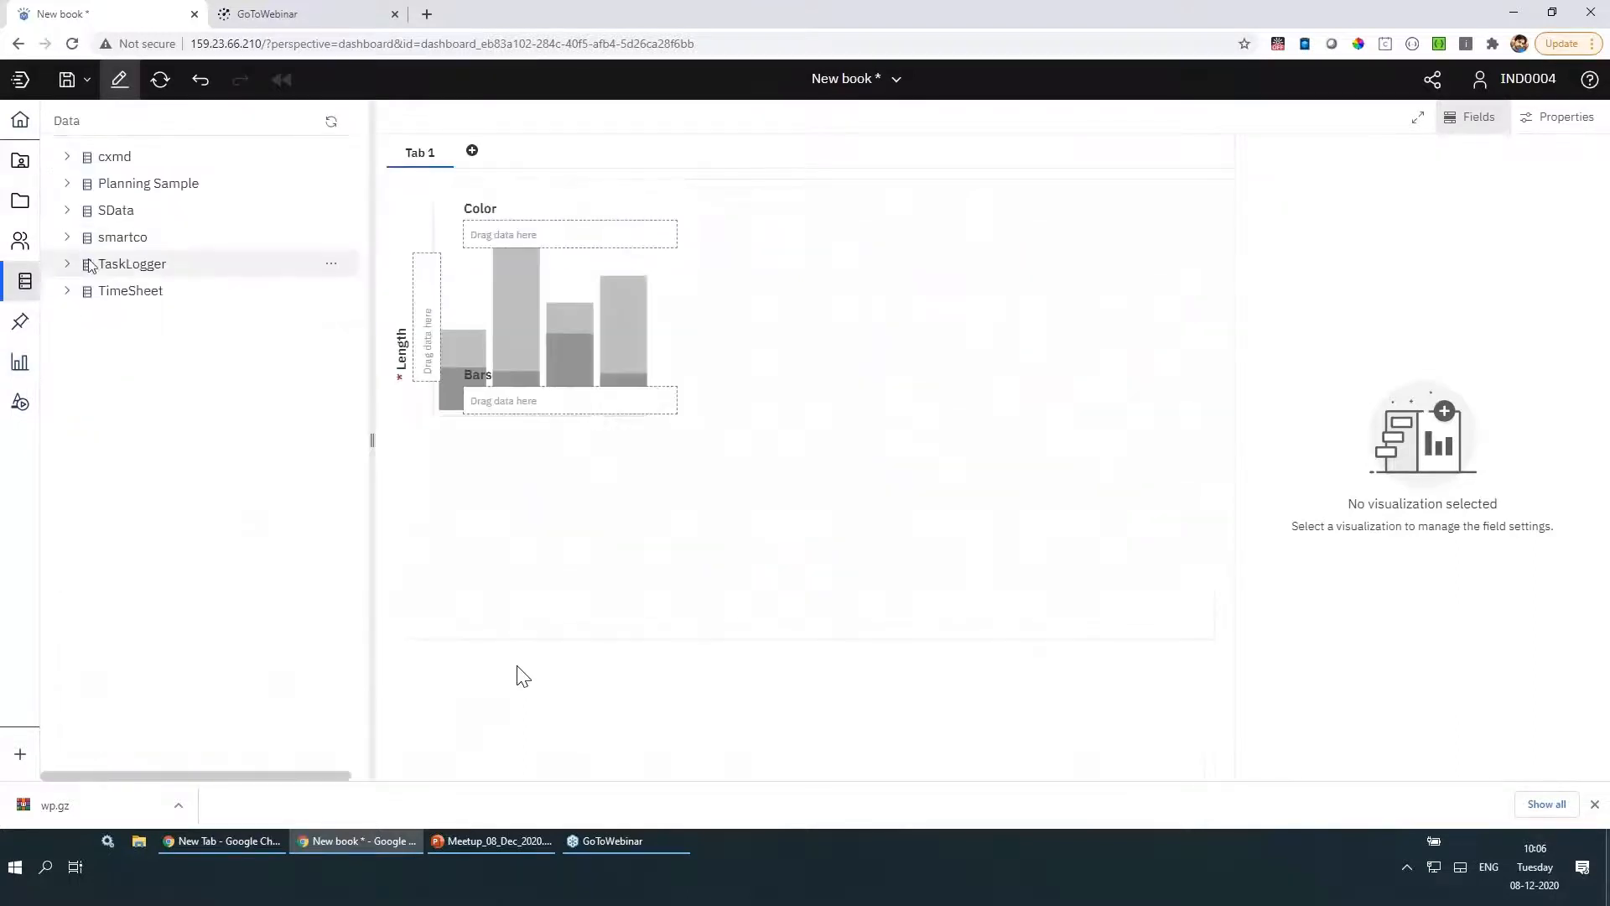
click(67, 240)
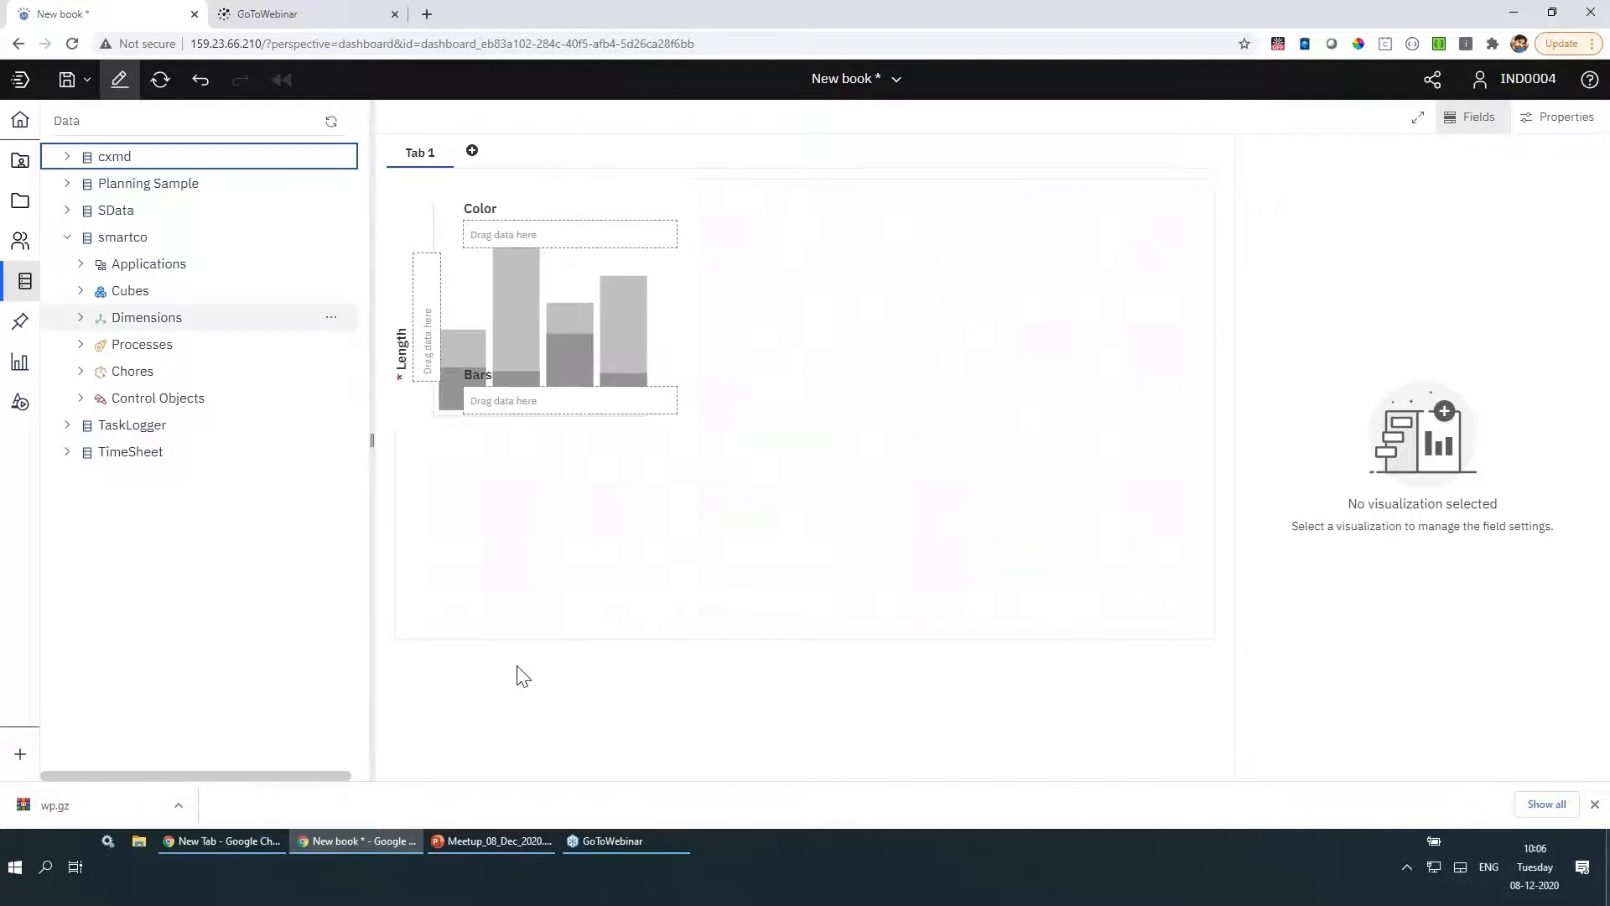
click(82, 291)
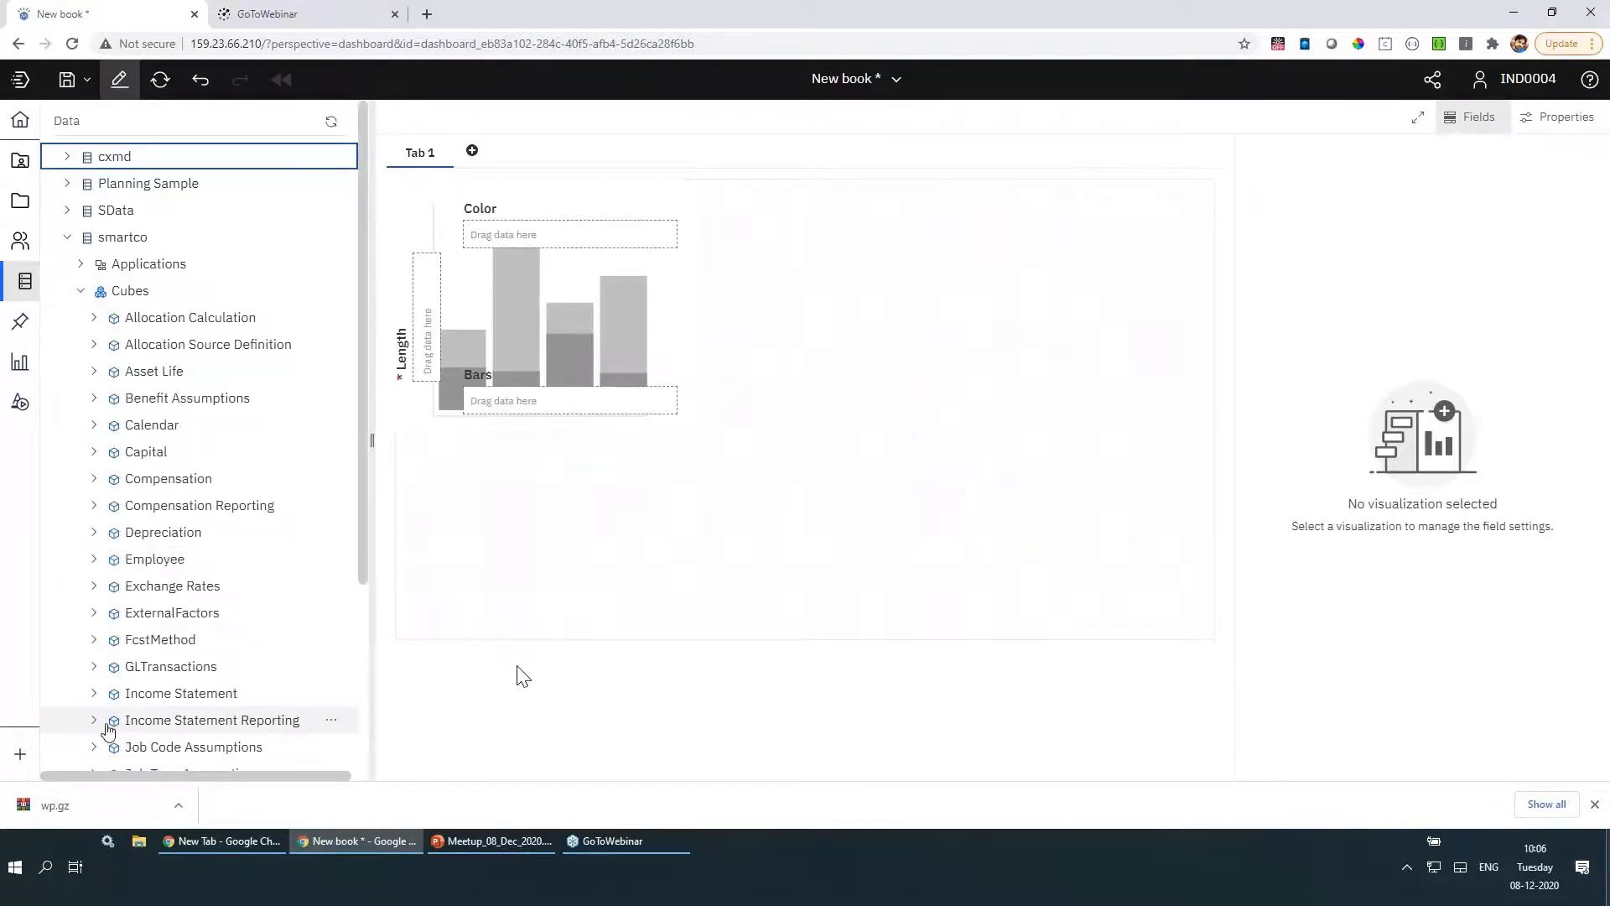
click(94, 720)
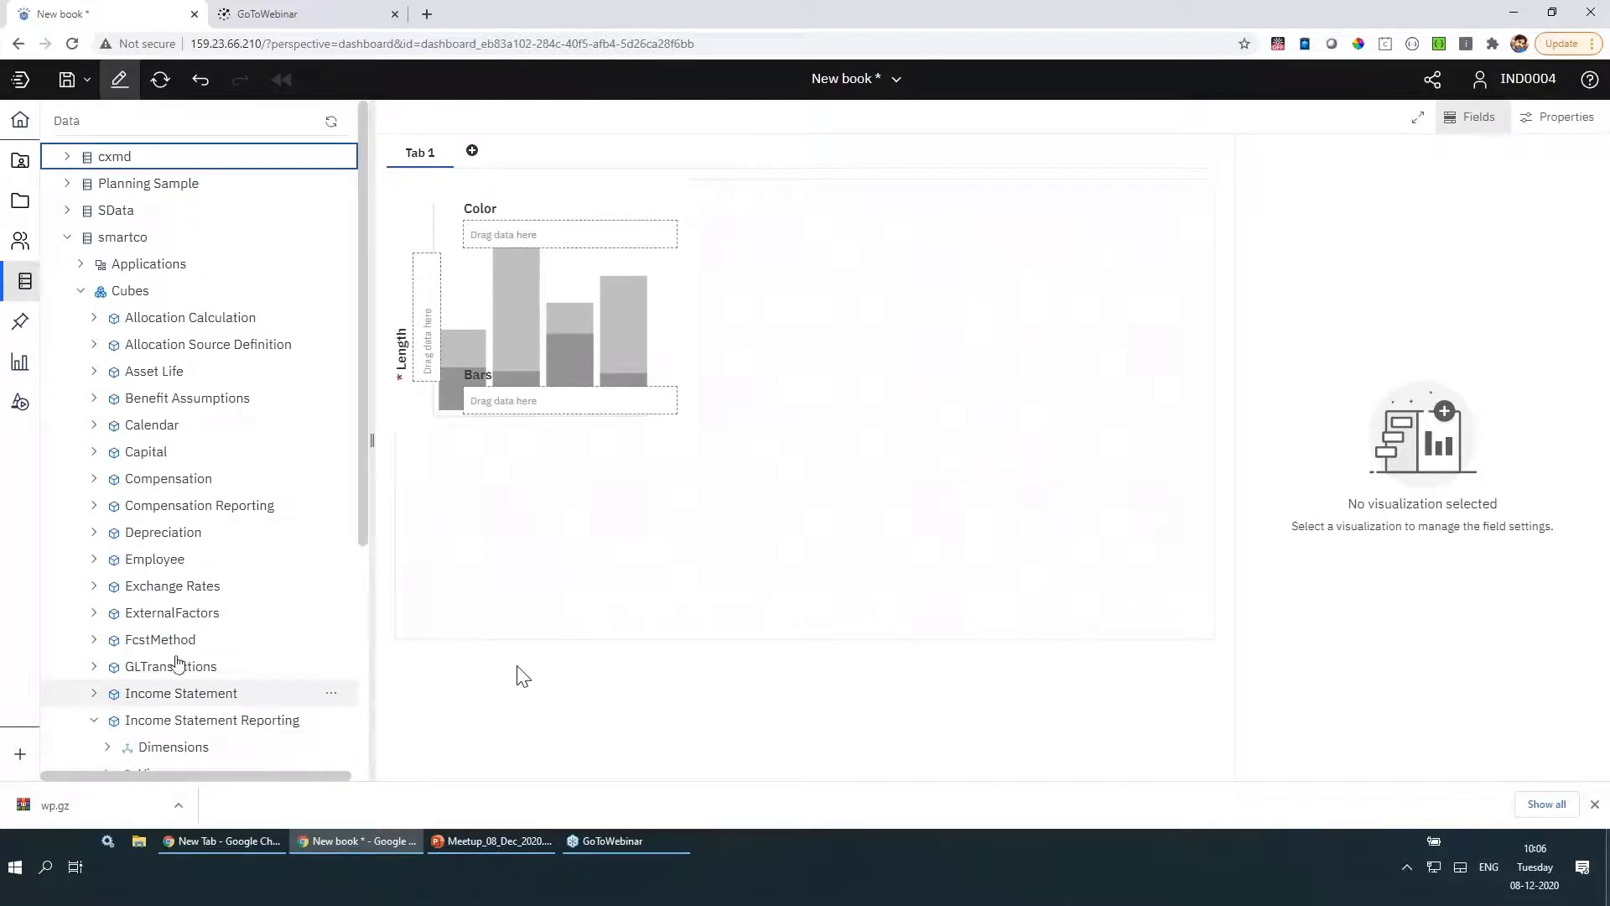
click(93, 694)
drag(364, 161, 511, 356)
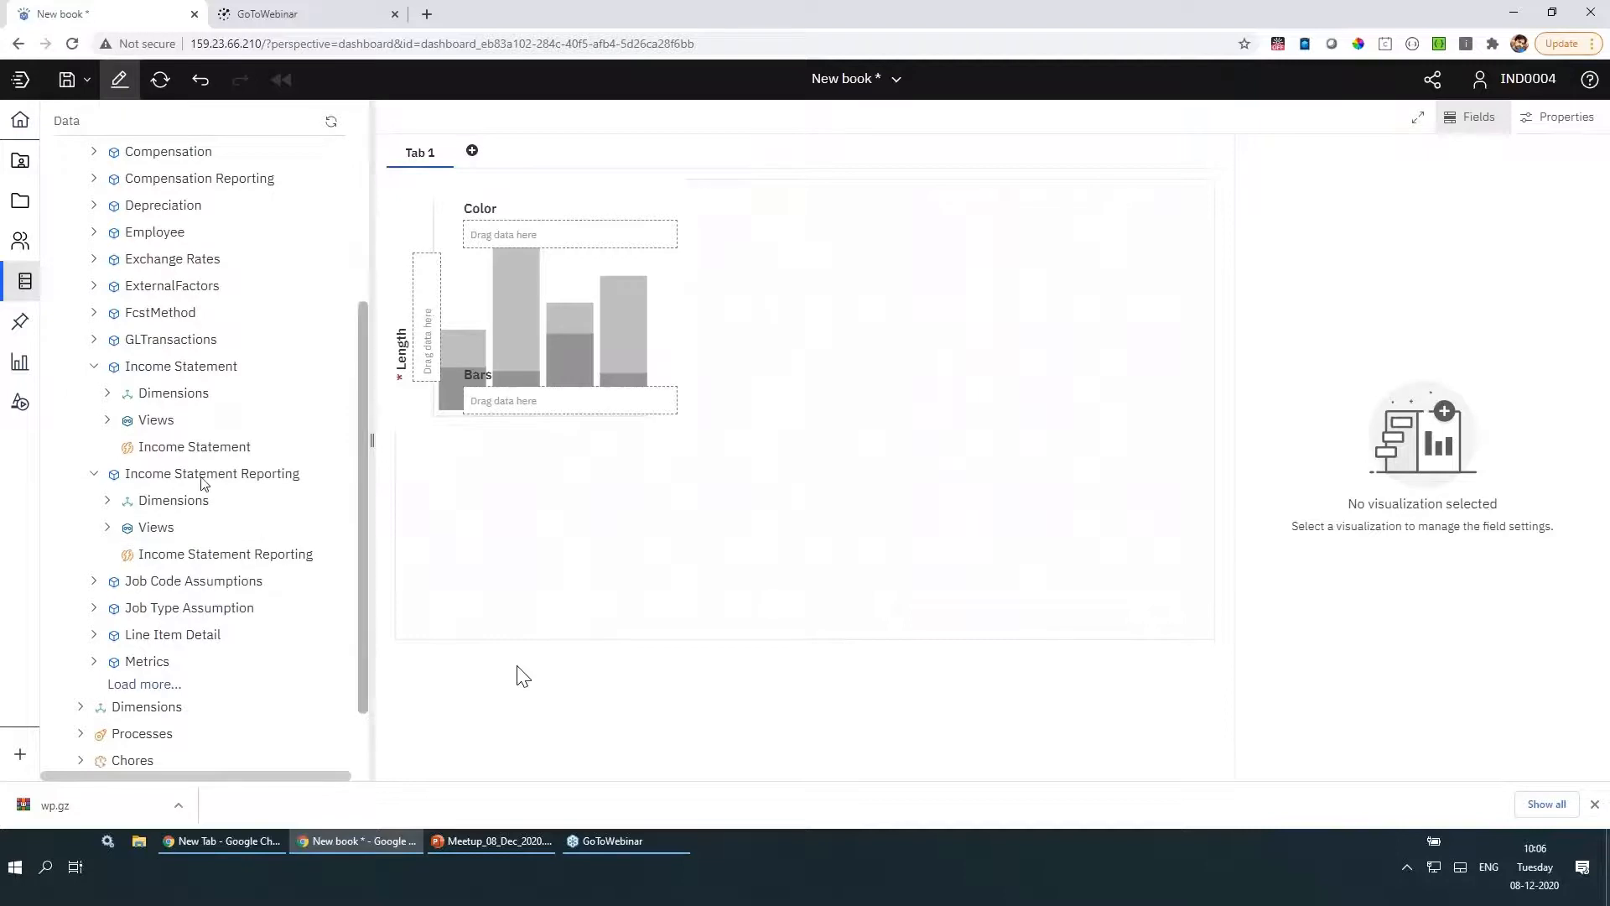
click(108, 501)
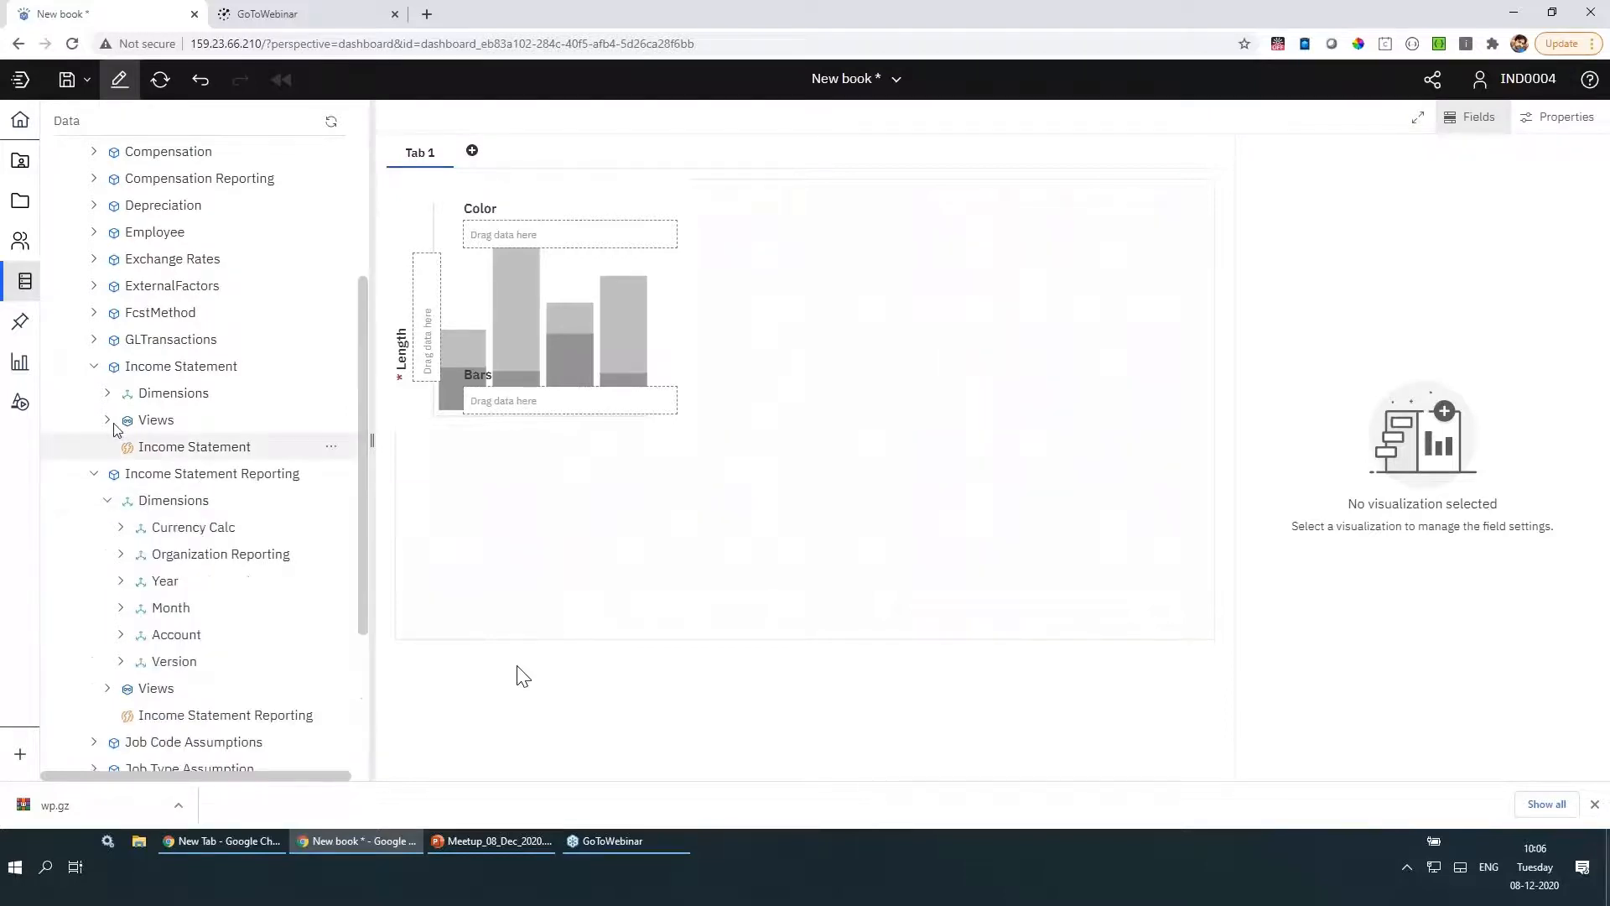
click(159, 394)
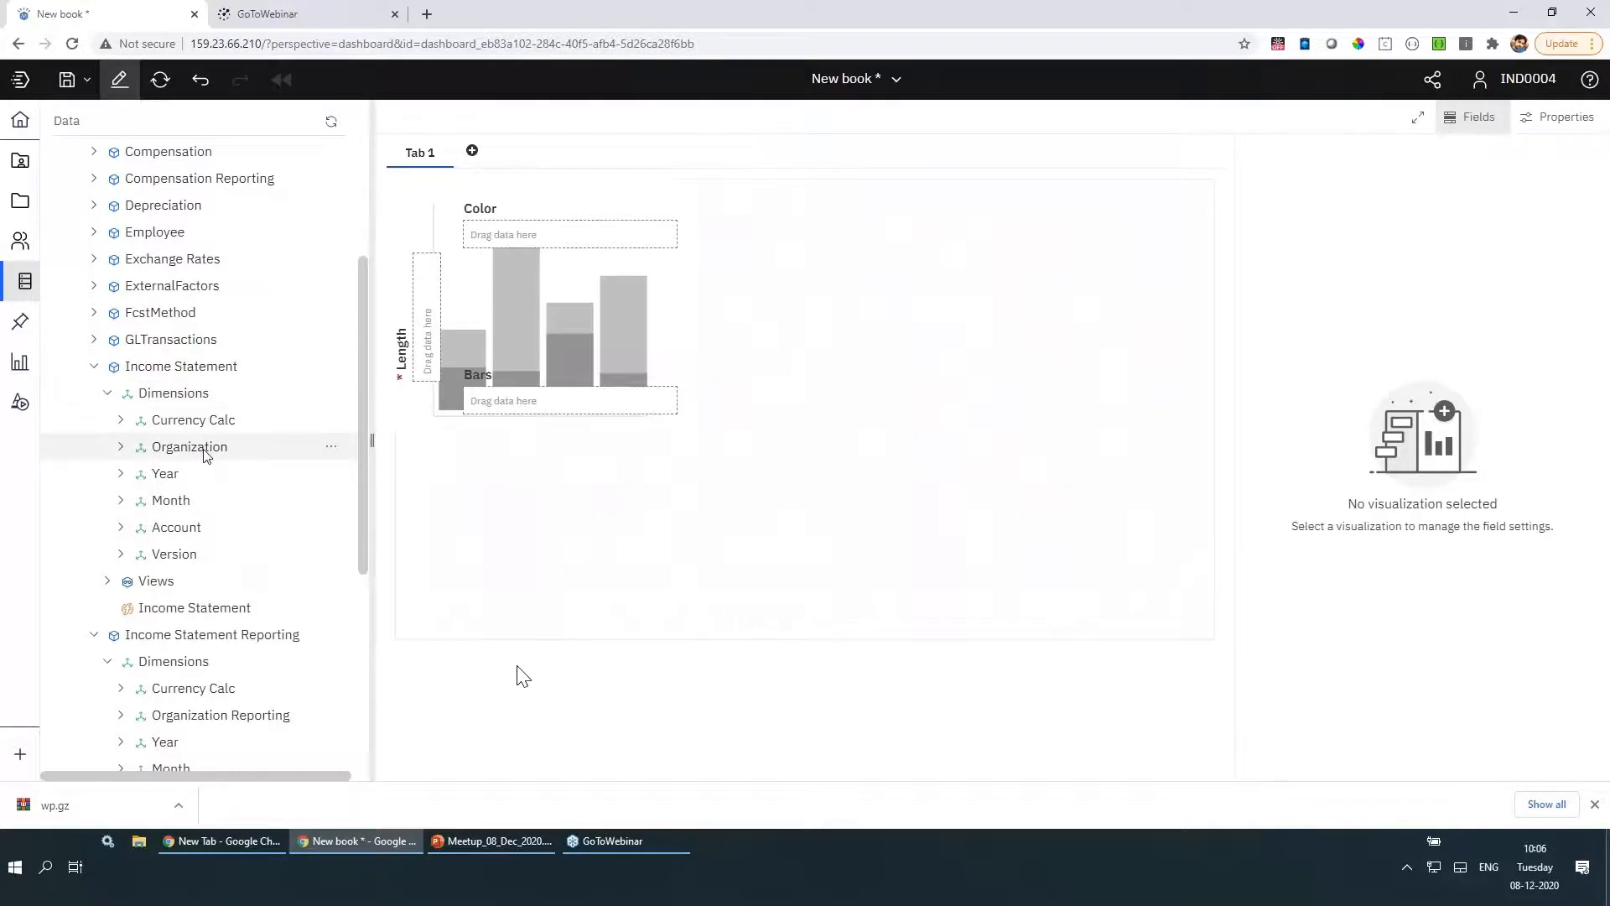
- Assign the Income Statement cube's Organization dimension to the stacked column chart's Bars slot and toggle the chart's field settings
click(206, 452)
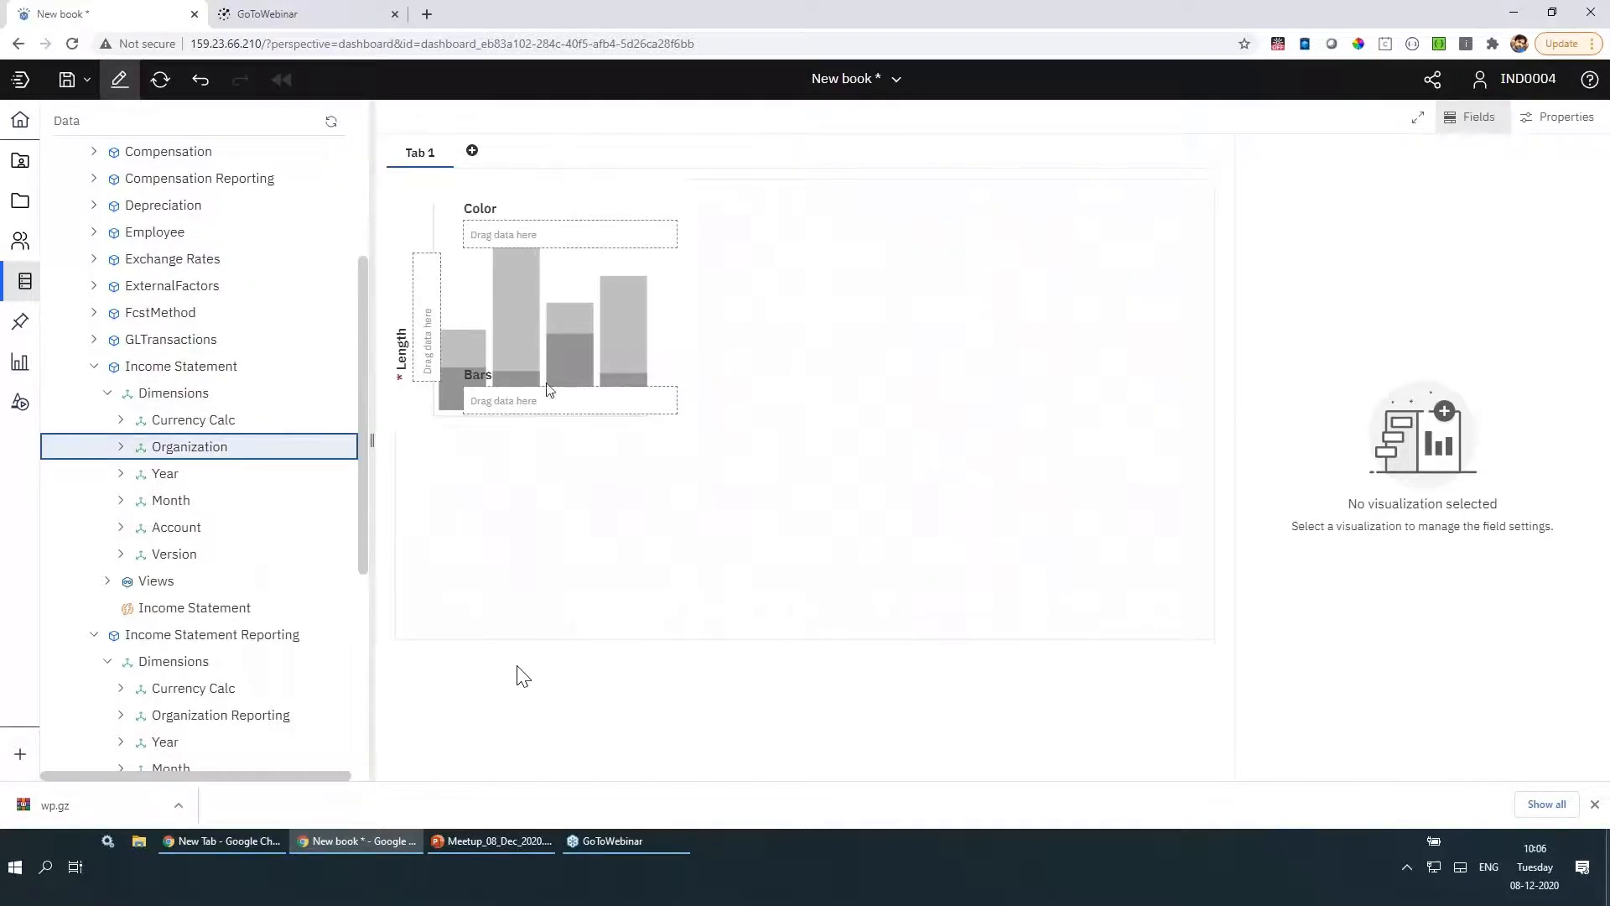
drag(549, 390, 524, 398)
click(1490, 118)
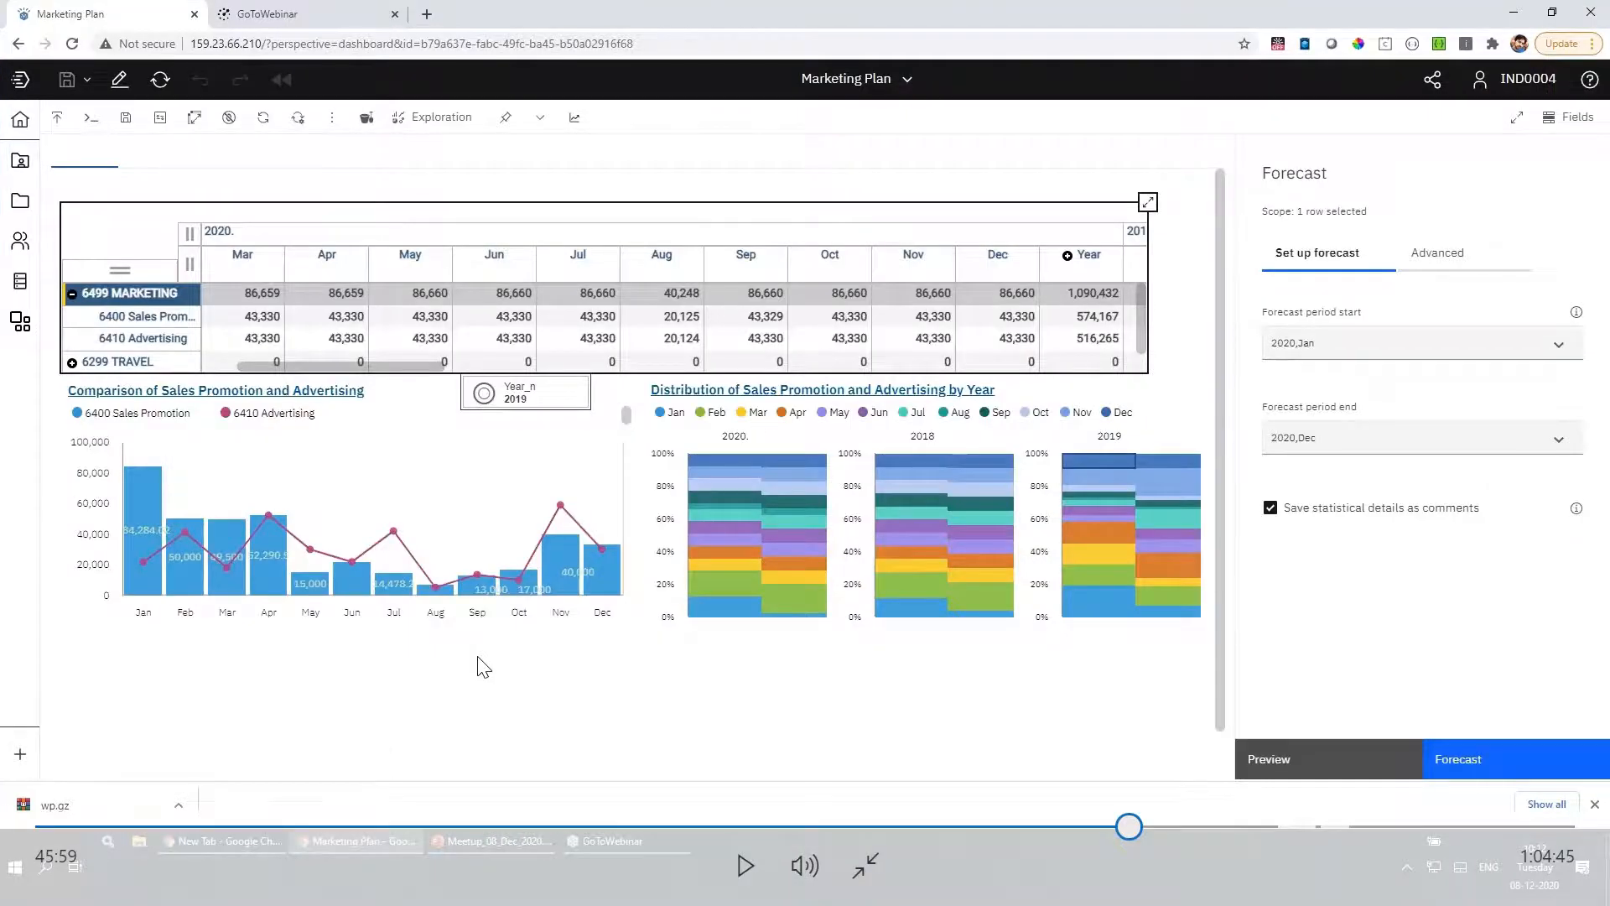
- Set the forecast period start for the 6499 MARKETING row to 2020.,Jan, check the period end options and preview the forecast
key(space)
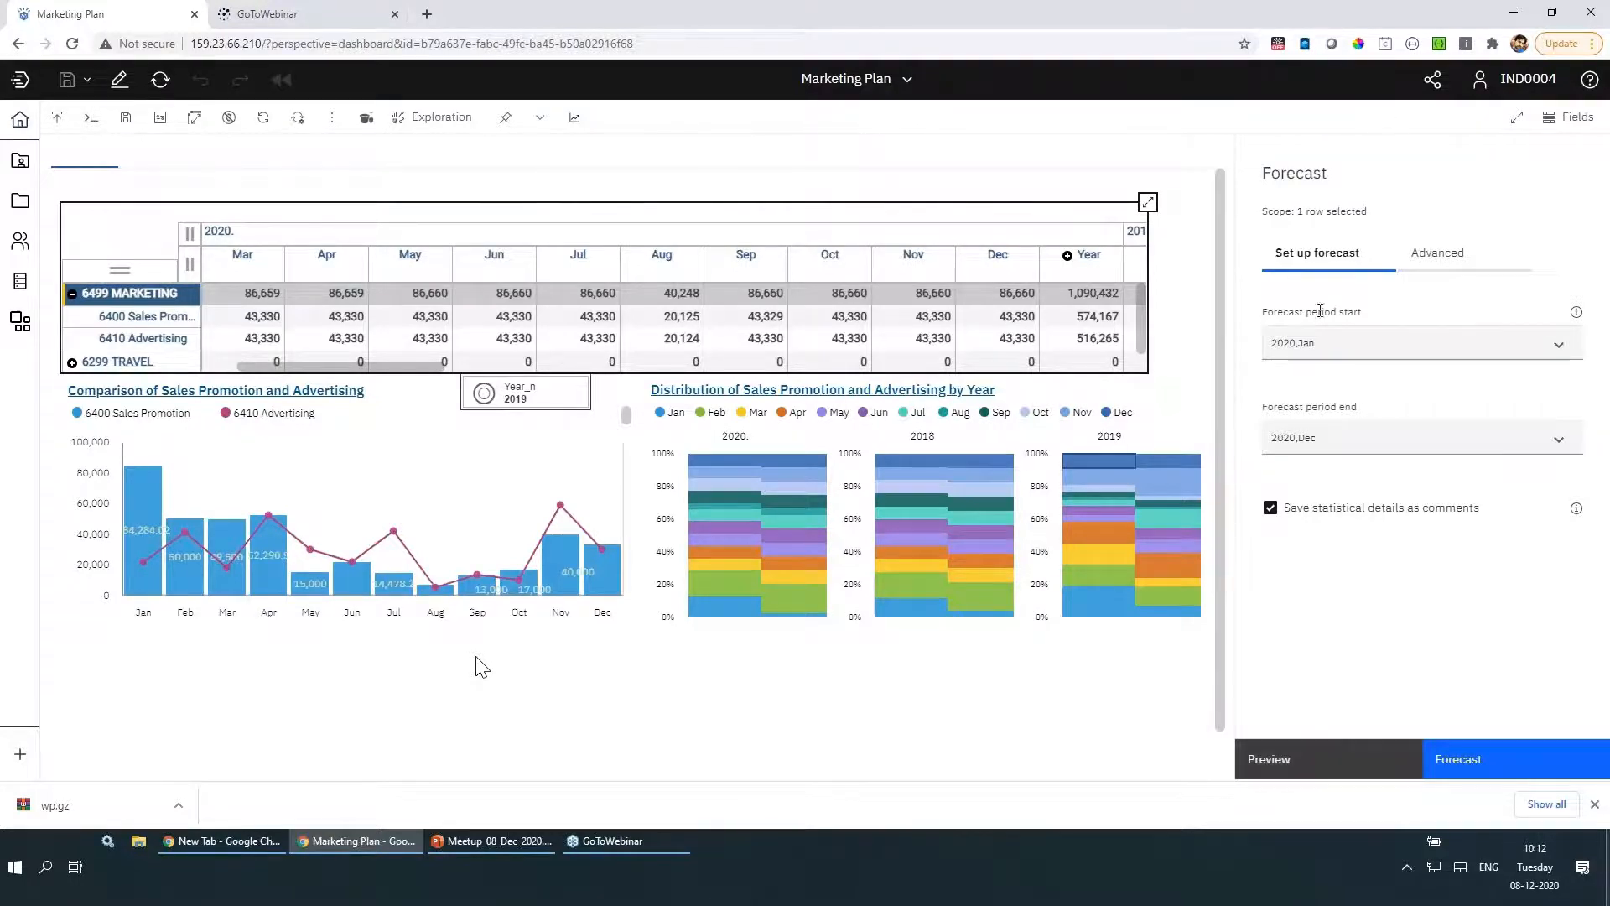
click(1316, 342)
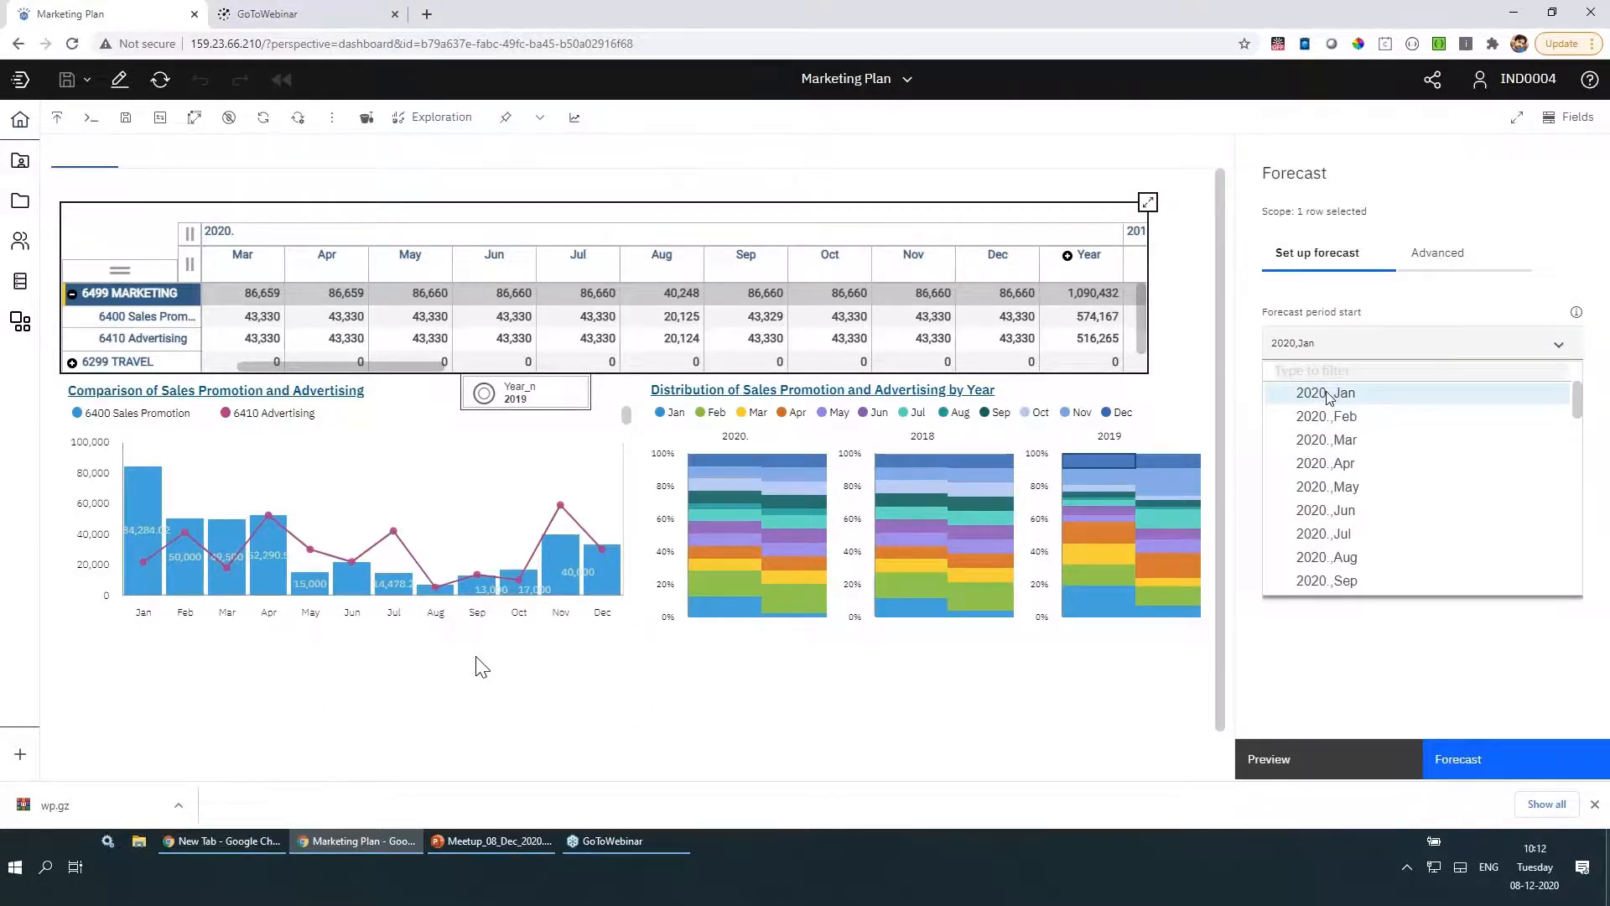
click(1329, 394)
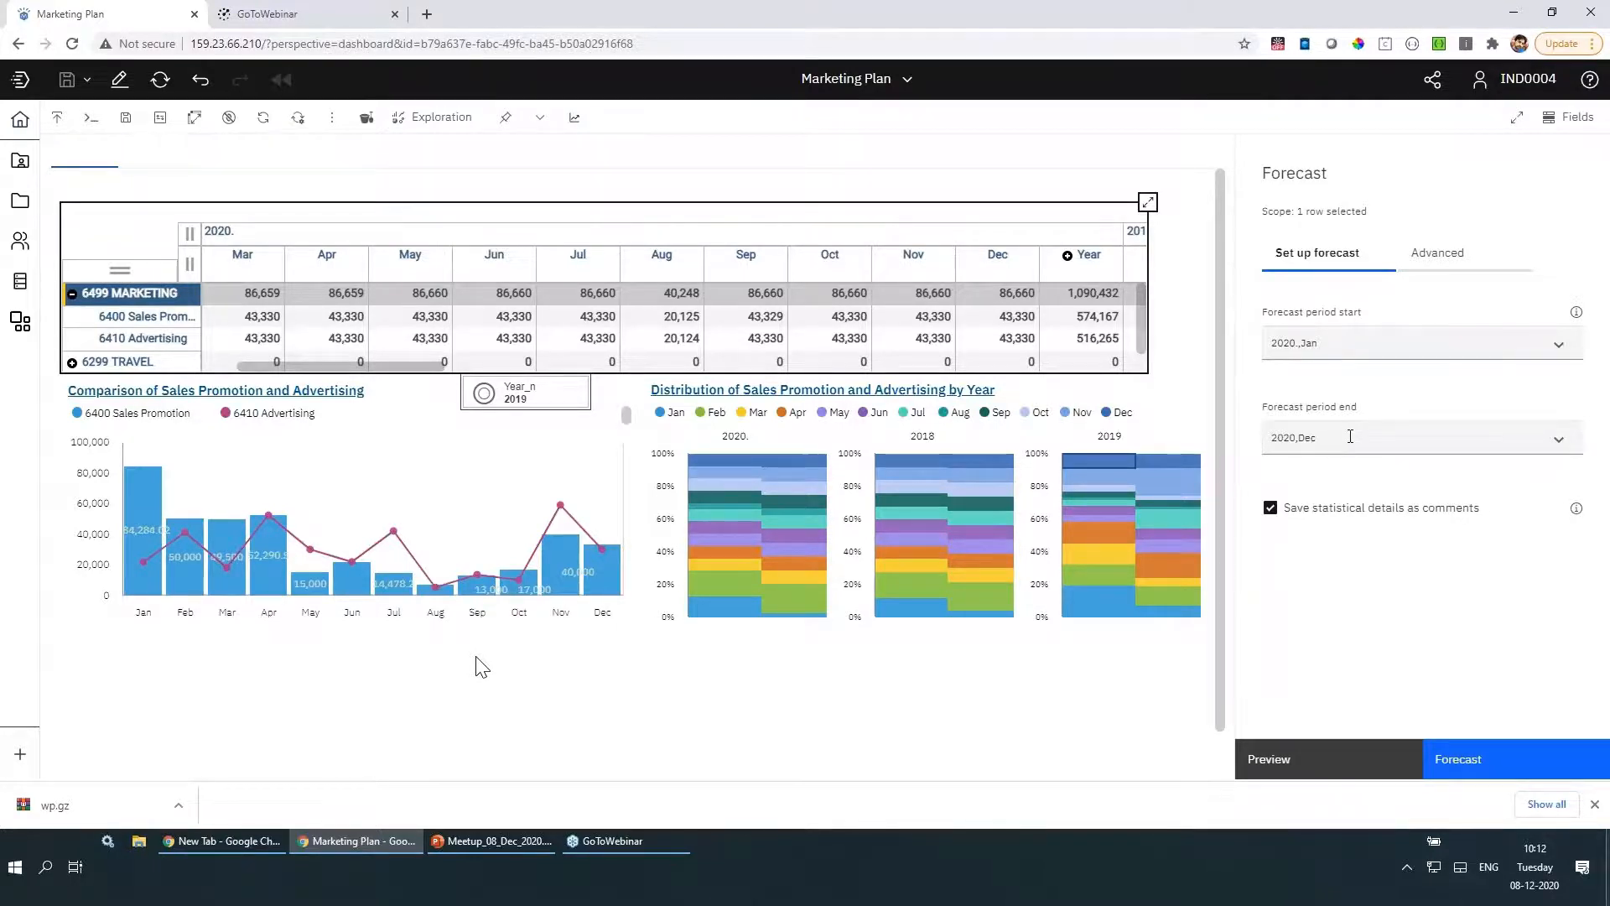
click(1350, 437)
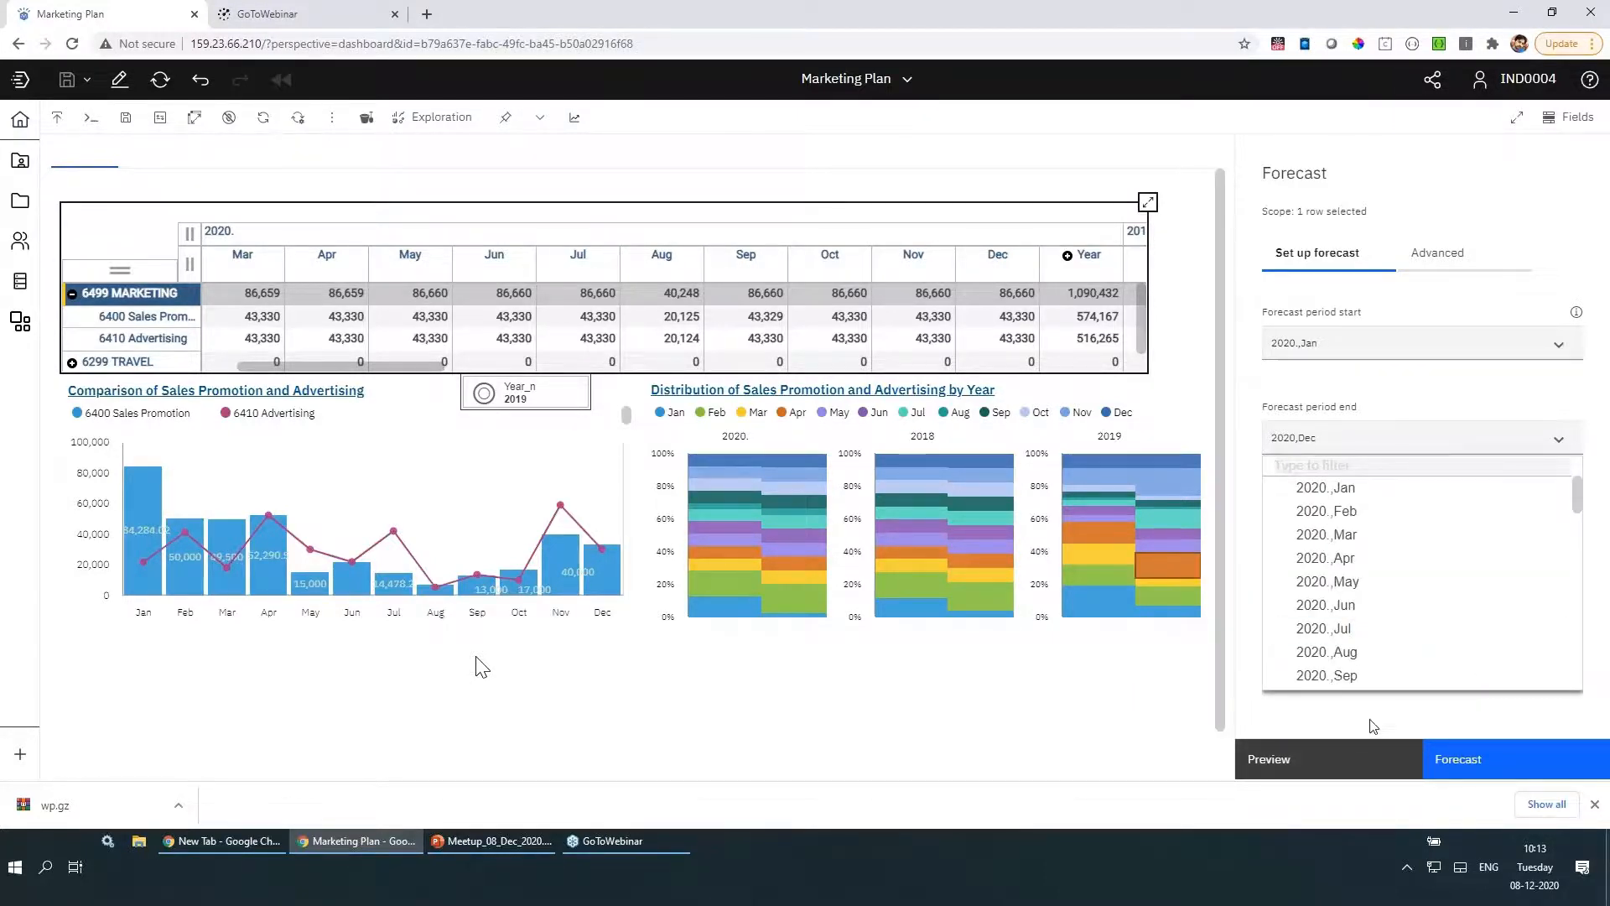
click(1269, 770)
click(1325, 760)
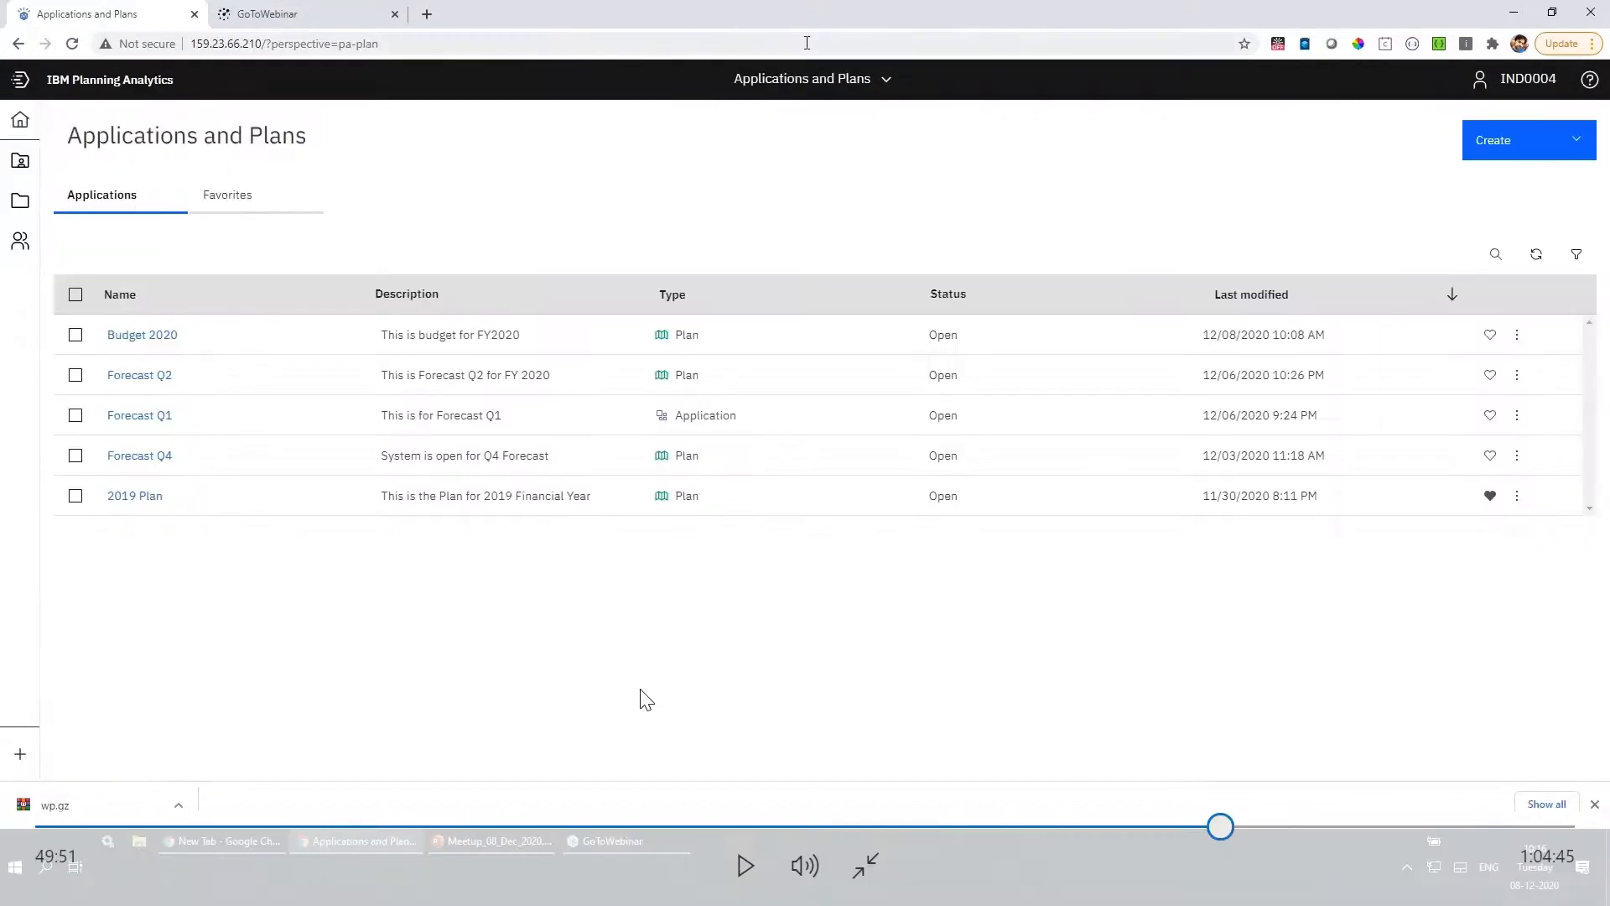
- Submit the Marketing Plan step of Budget 2020 on behalf of the Finance Analyst group without a message
key(space)
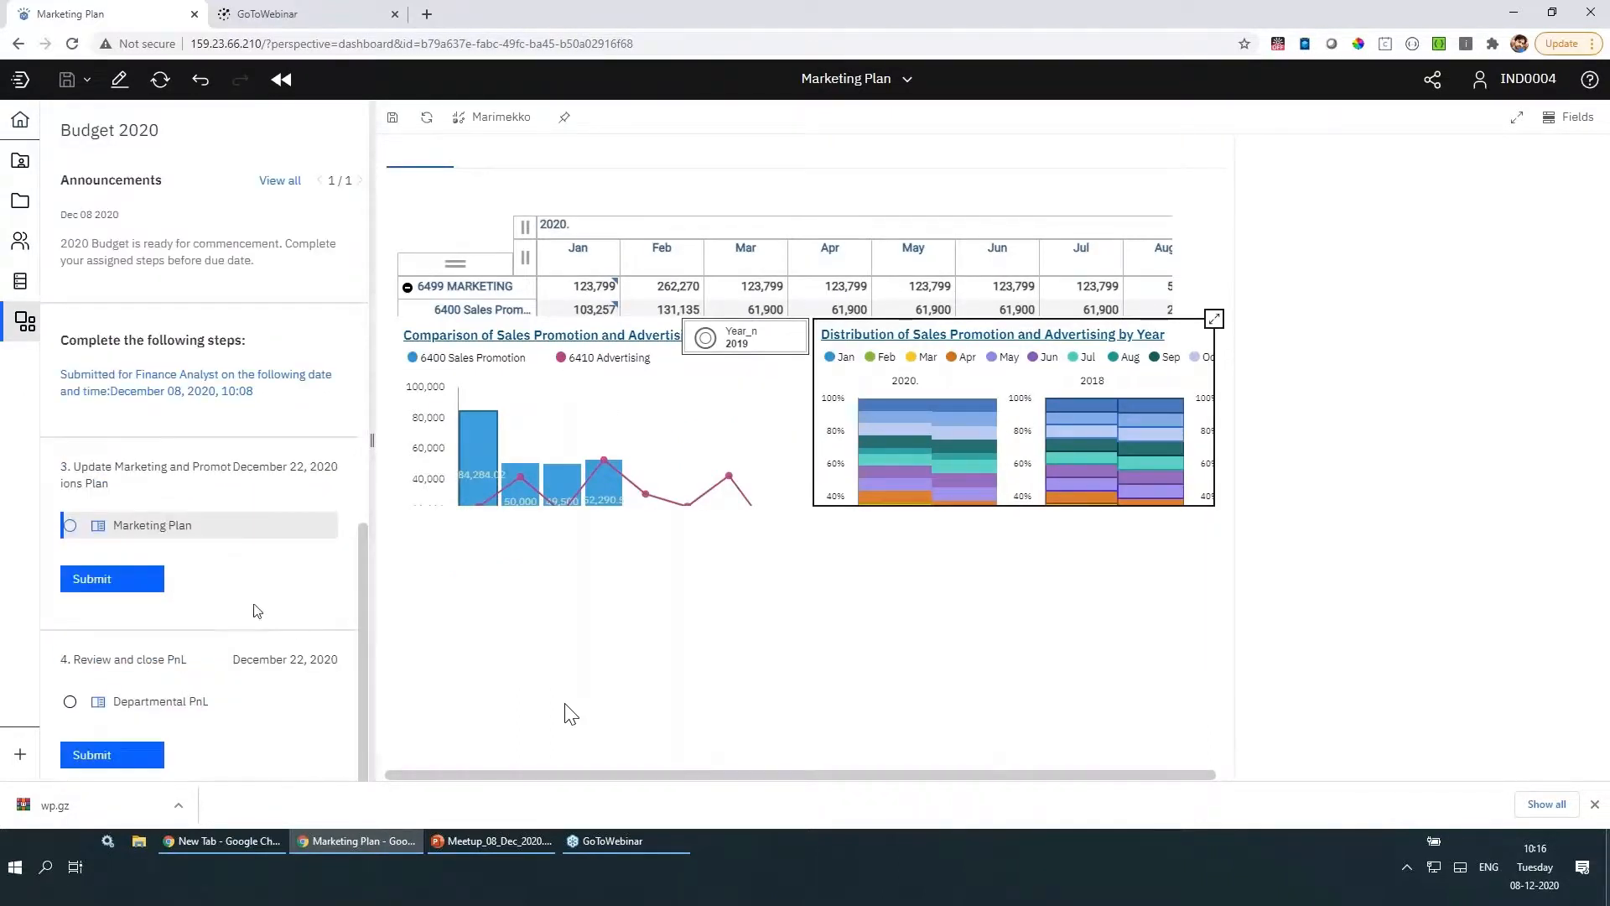
click(105, 581)
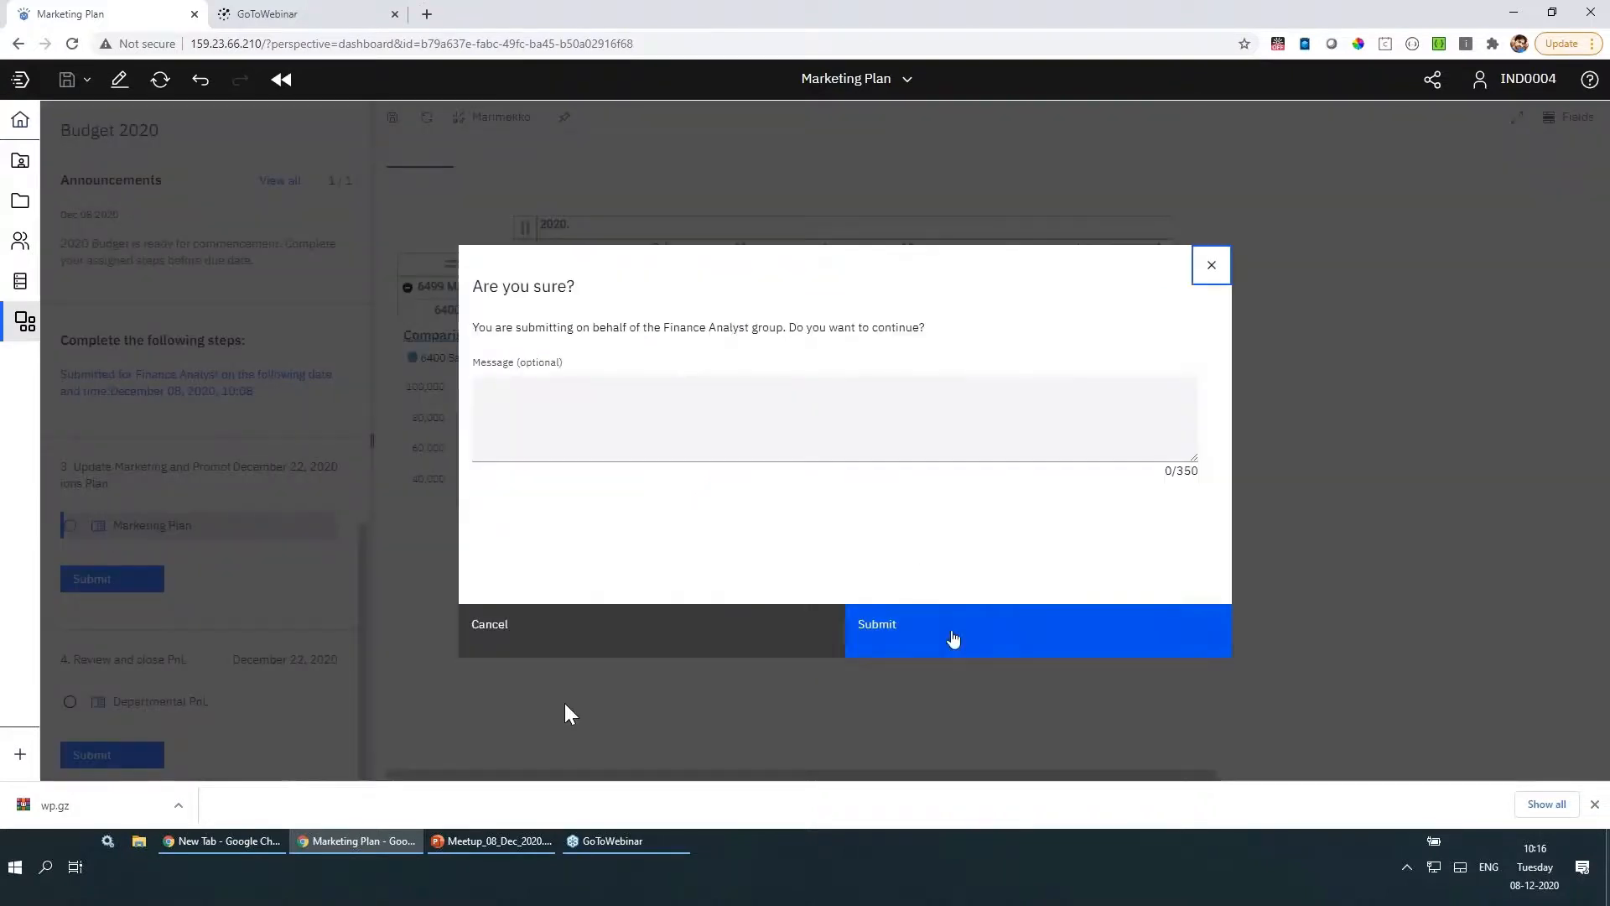
click(951, 640)
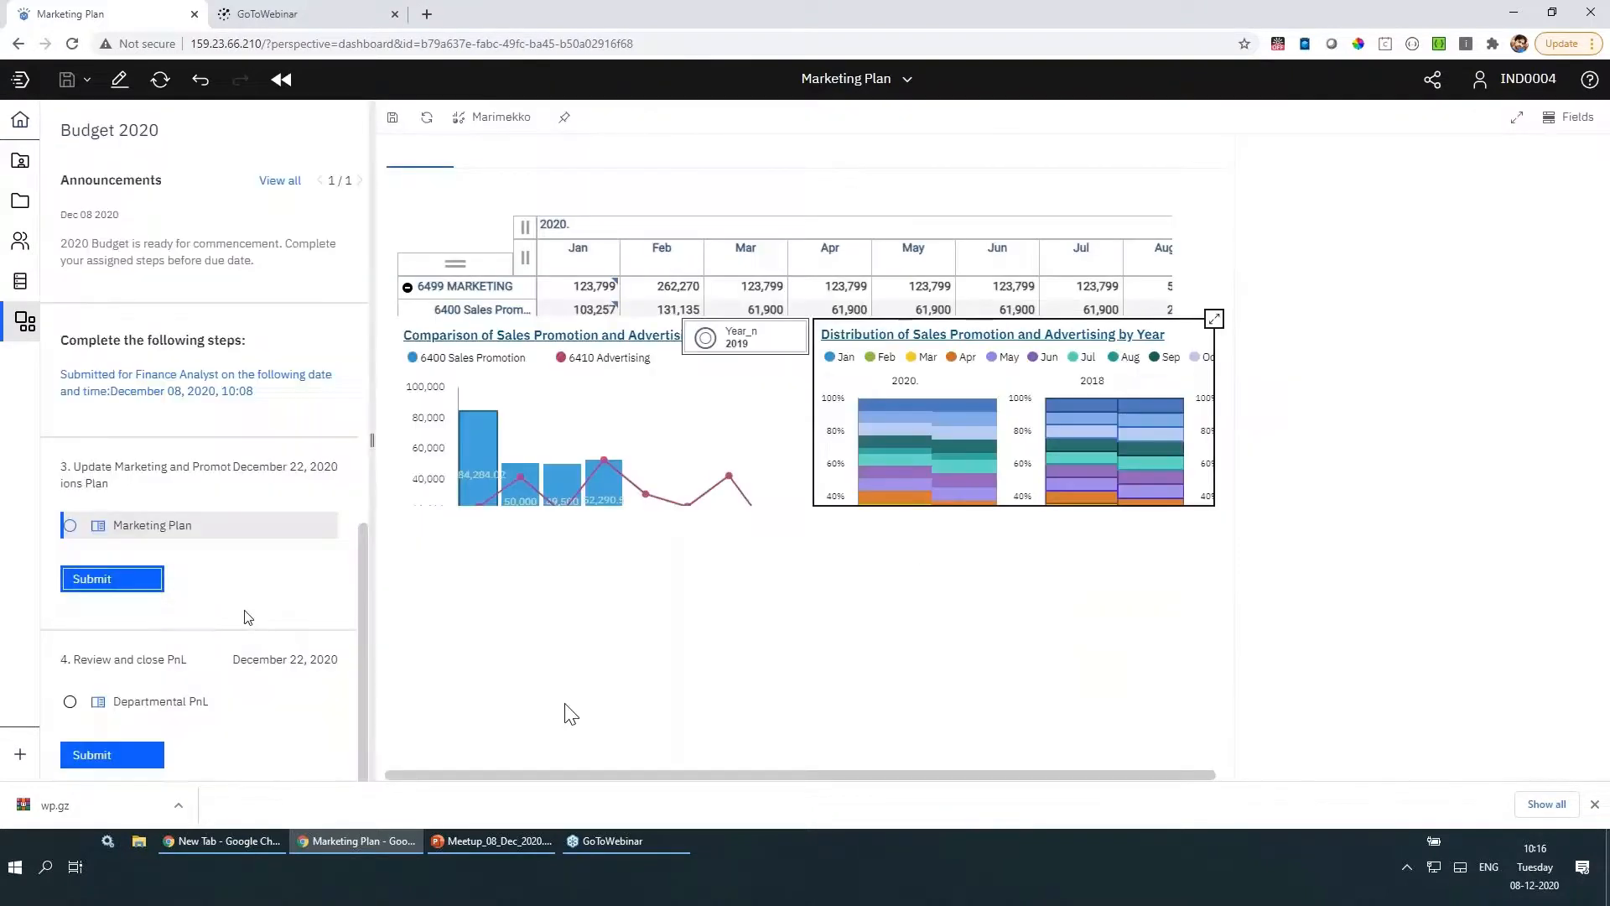
- Open the Departmental PnL book and view the alternative visualizations offered for the Revenue Tracker By Channel chart
click(149, 703)
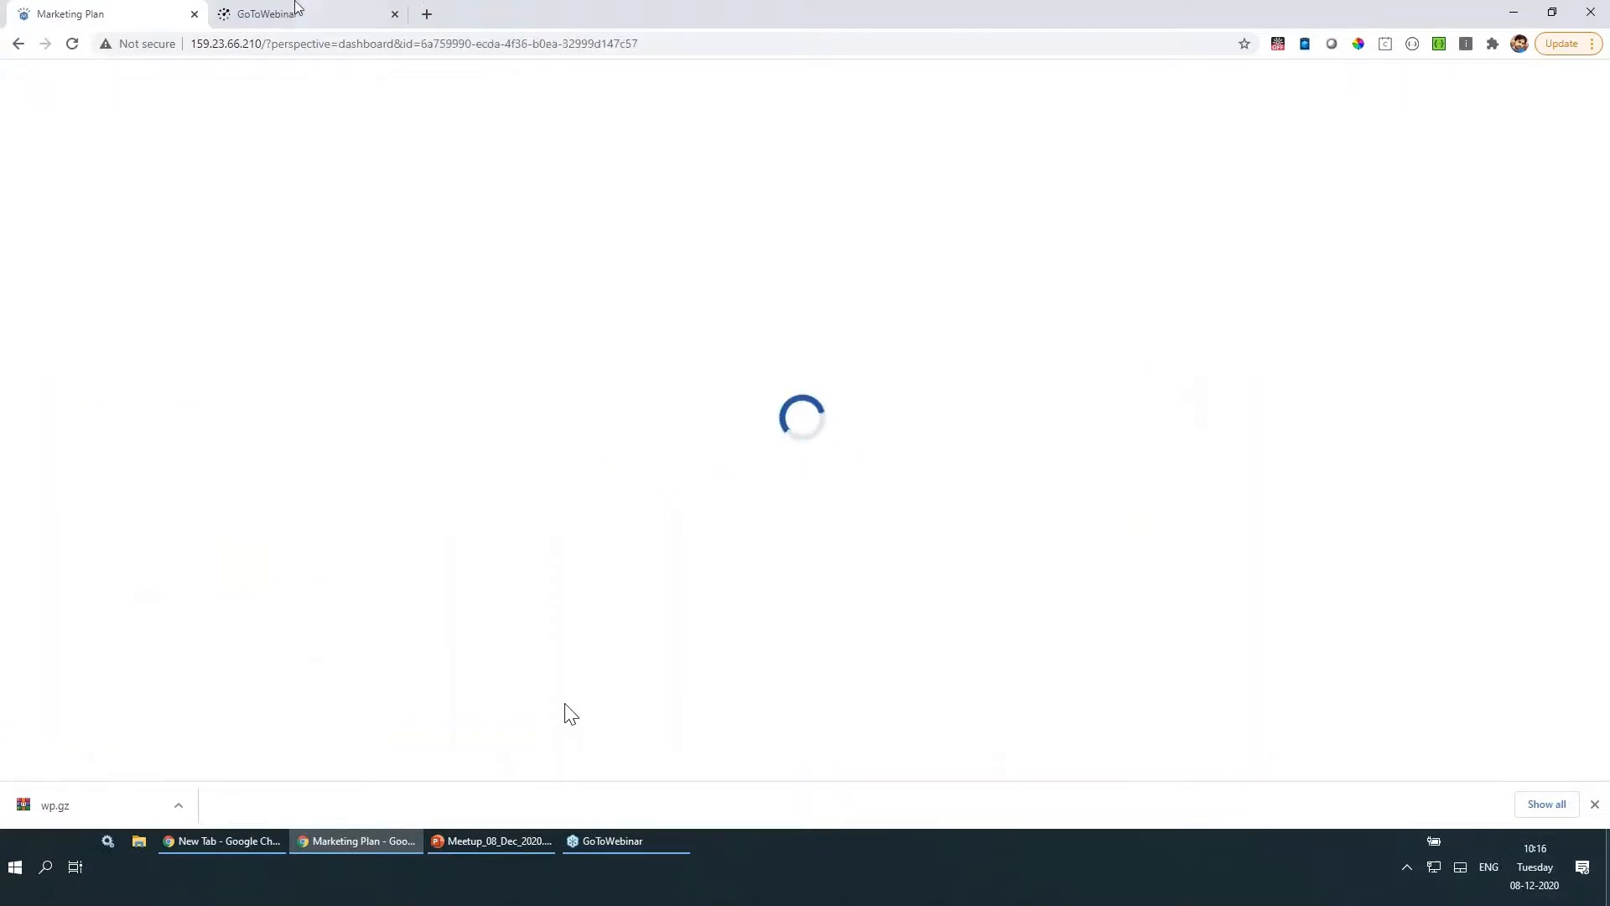
mouse_move(298, 840)
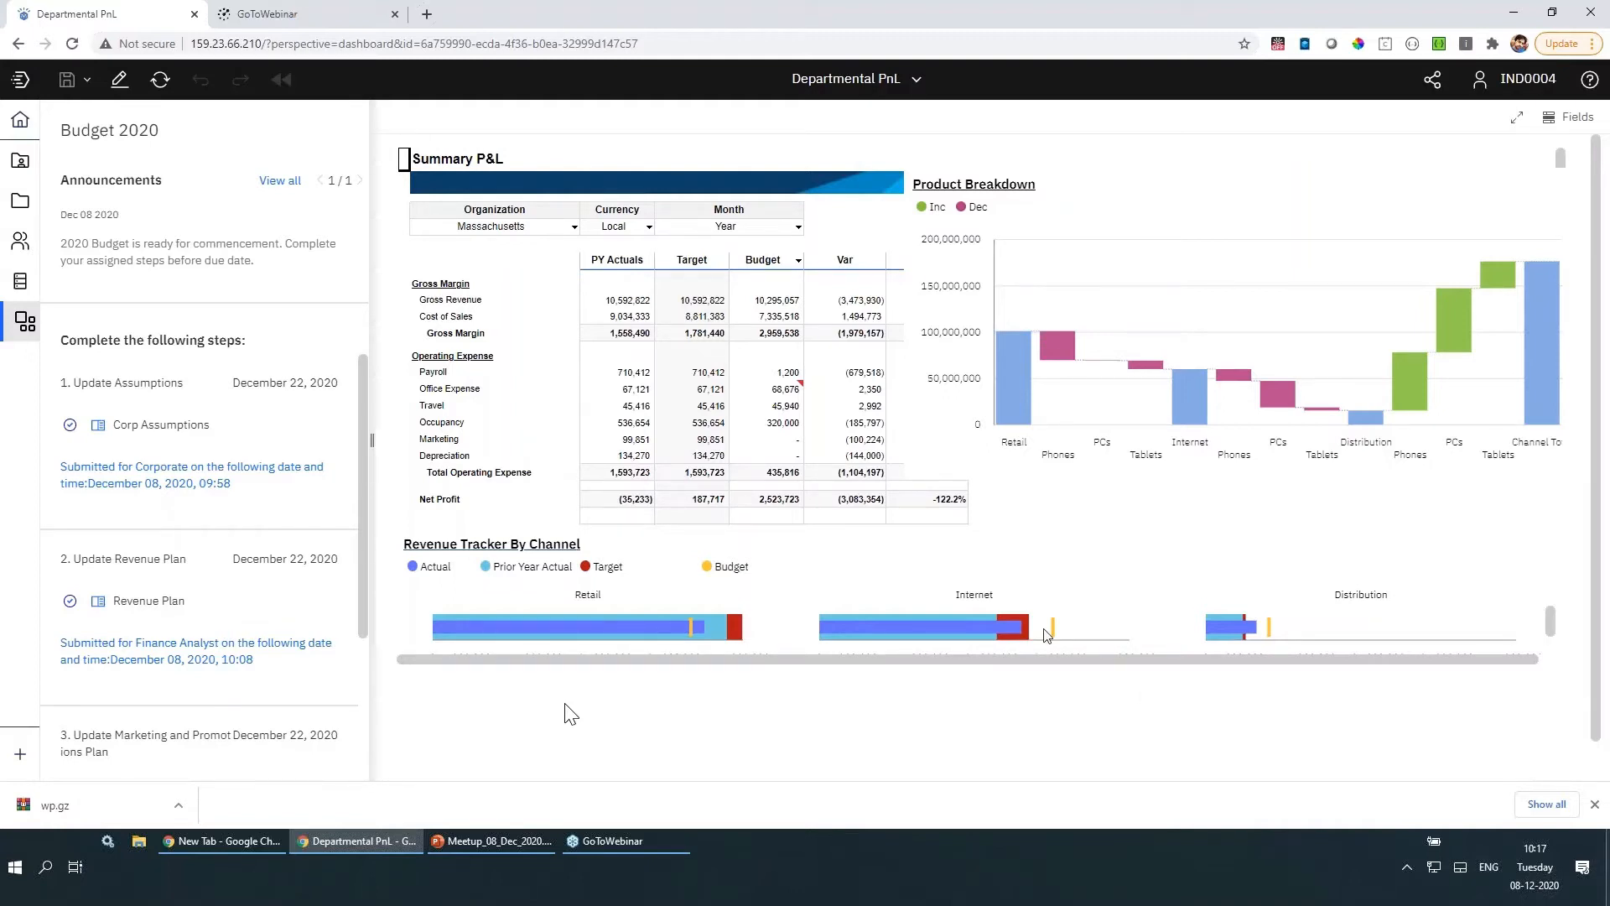
click(962, 627)
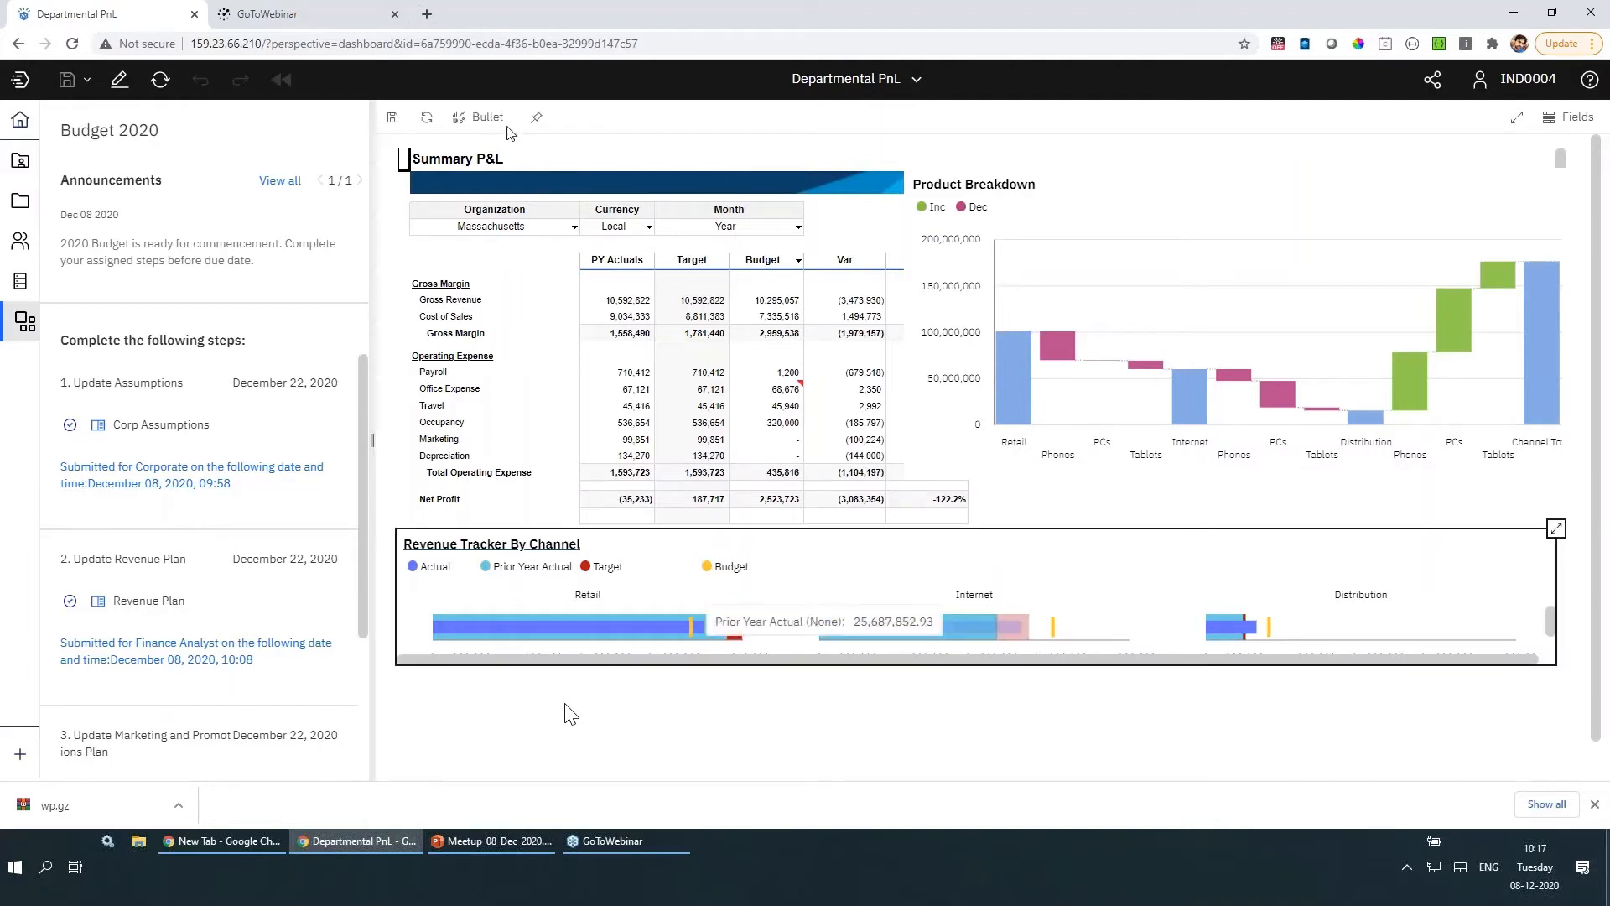
click(487, 124)
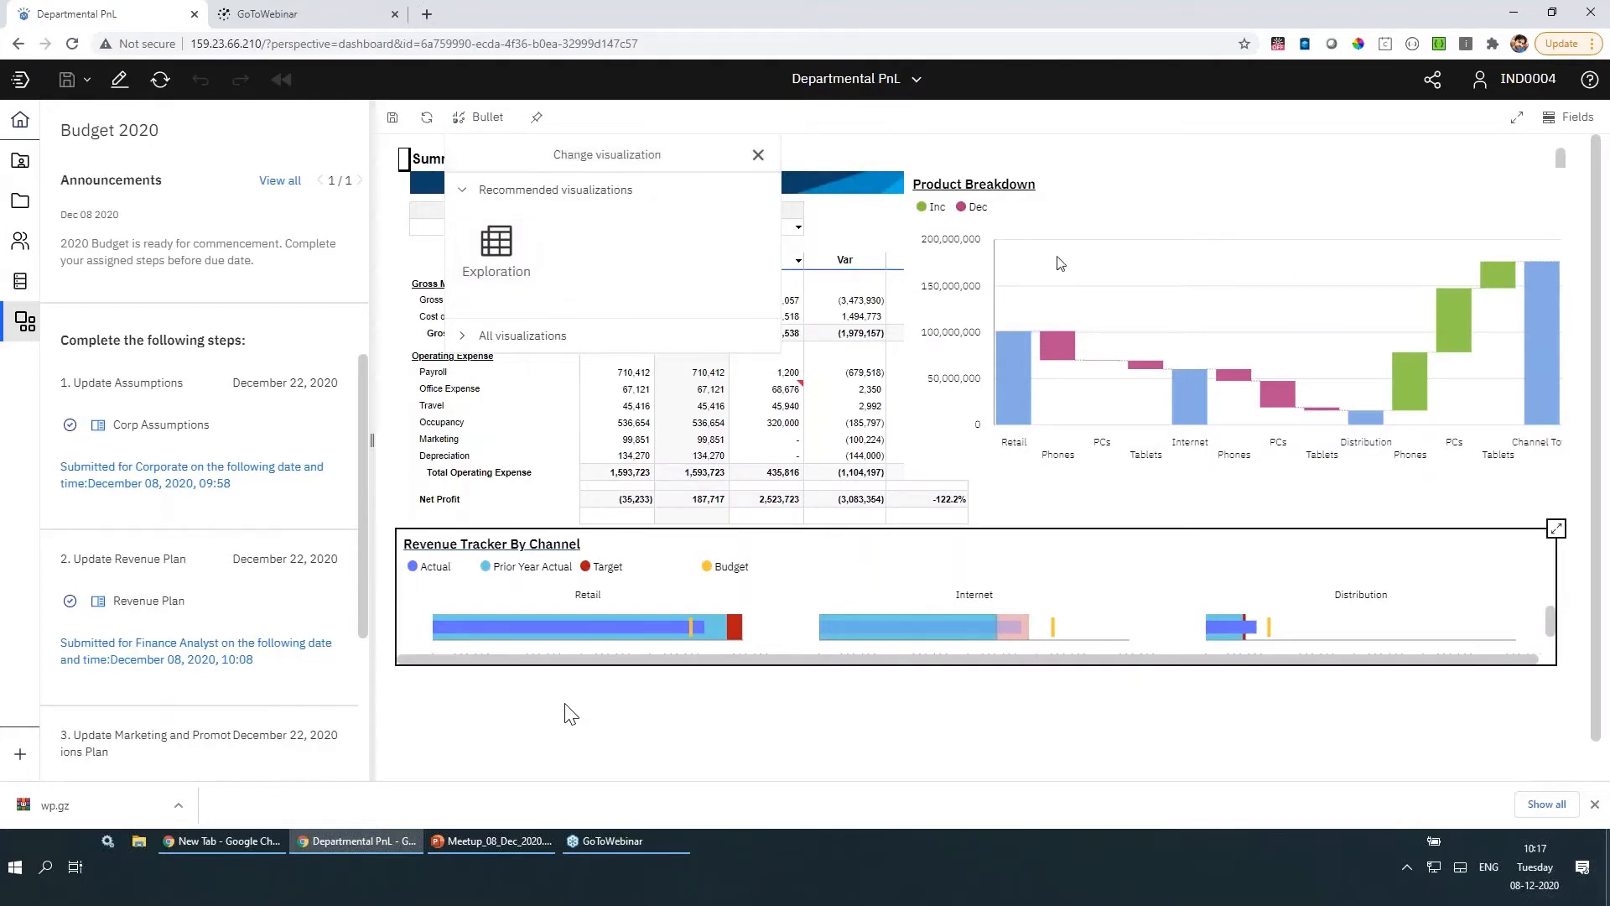
click(226, 651)
- Submit the Review and close PnL step of Budget 2020 on behalf of the Manager group without a message
scroll(226, 651, down, 4)
click(111, 764)
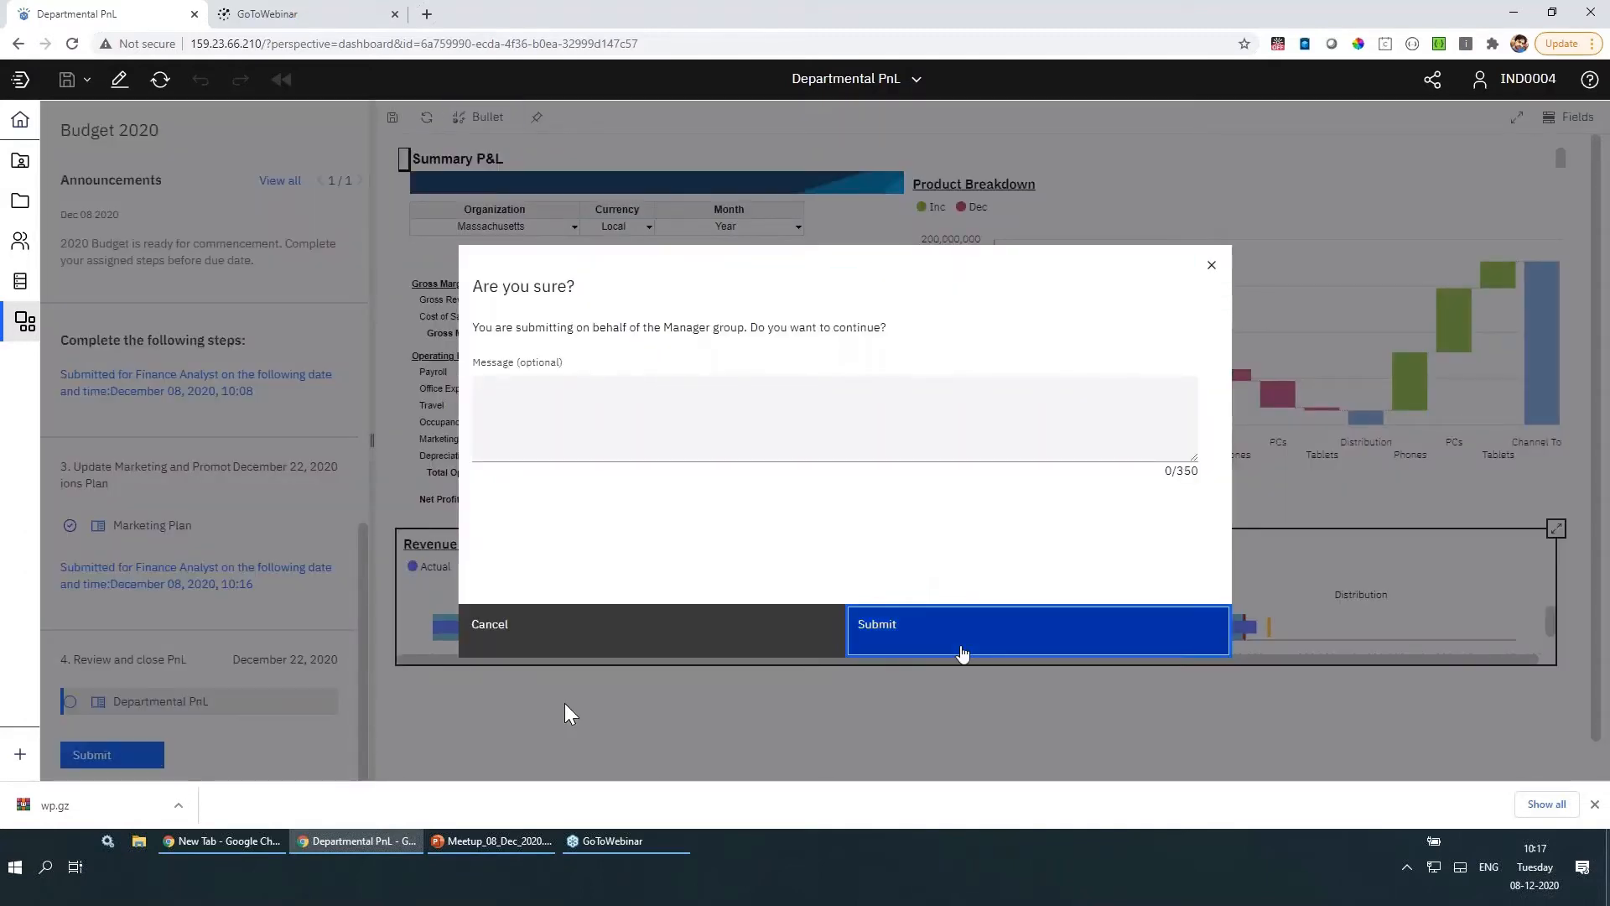
click(962, 651)
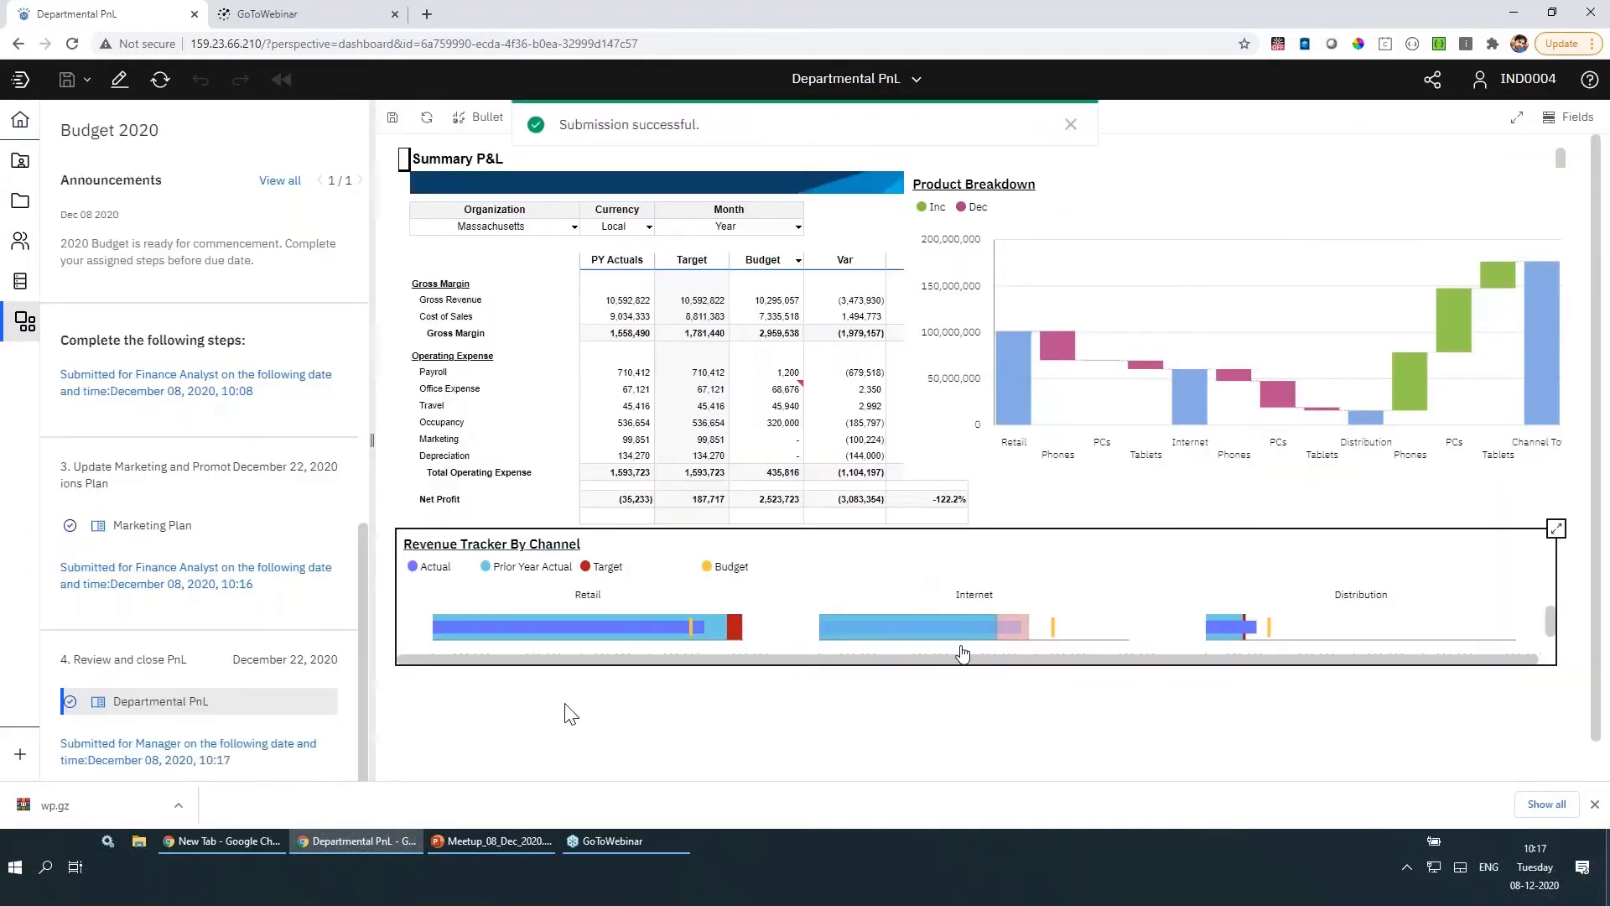